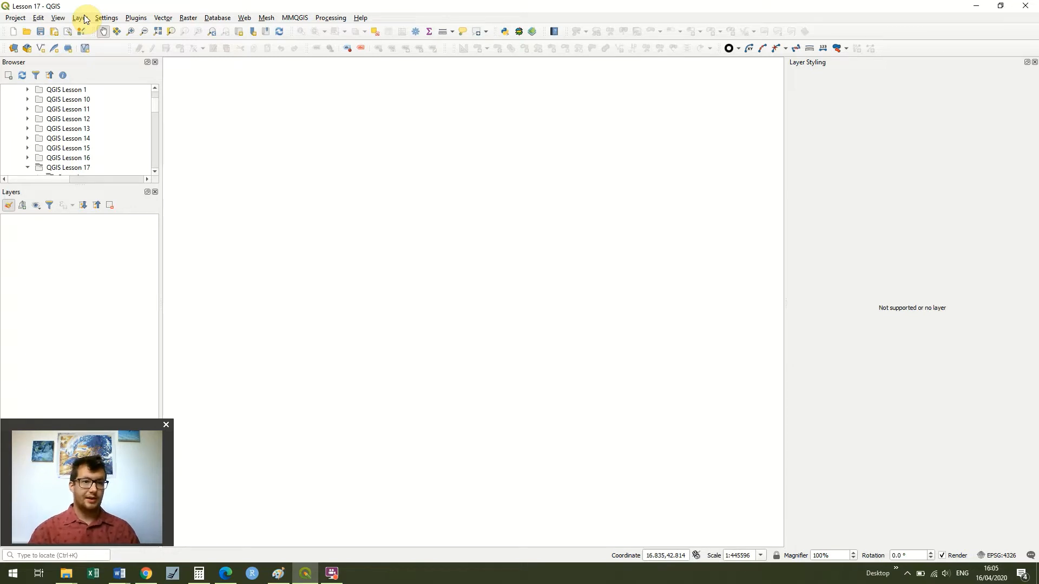
# - Add Montenegro-bottlenose.csv from the QGIS Lesson 17 folder as a delimited text point layer, then close the data source dialog
pyautogui.click(84, 18)
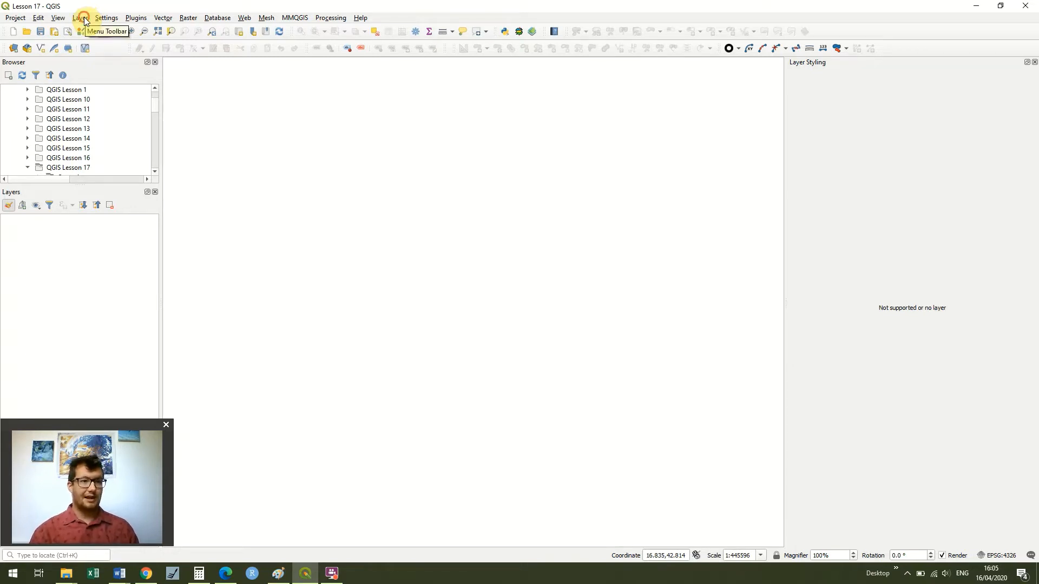
pyautogui.moveTo(140, 56)
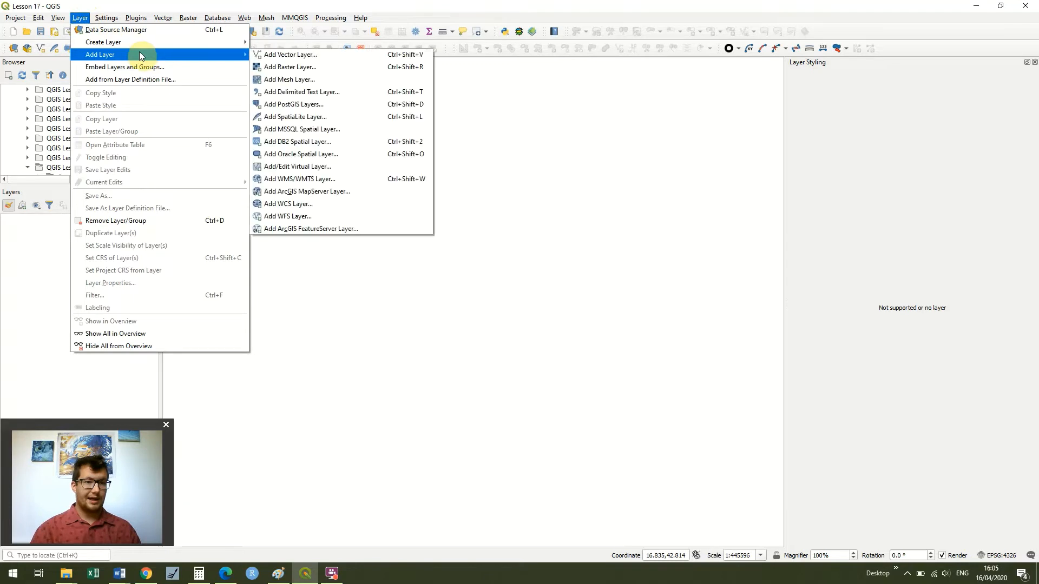
pyautogui.click(367, 93)
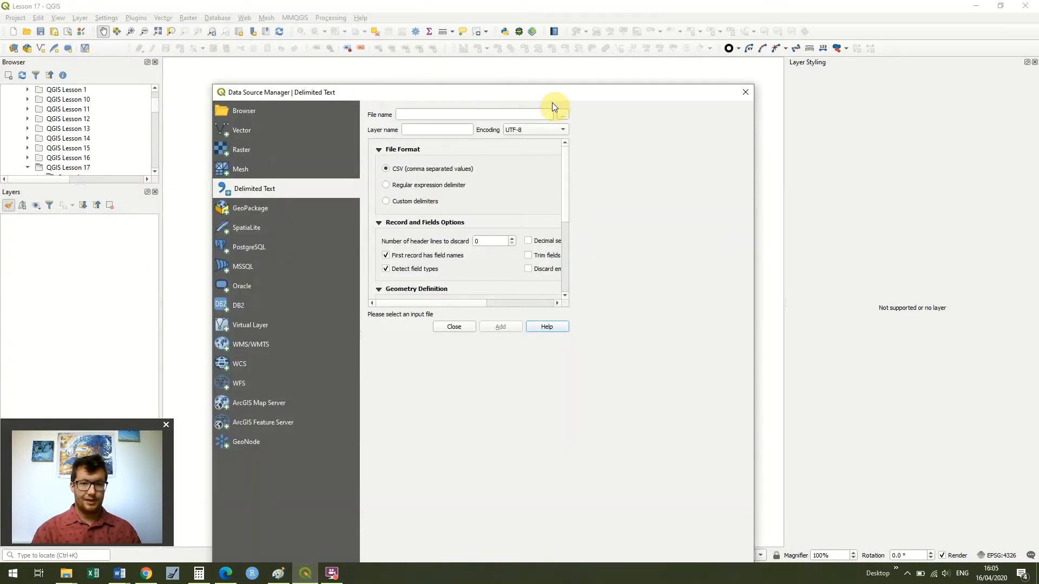
pyautogui.moveTo(563, 93); pyautogui.dragTo(548, 50)
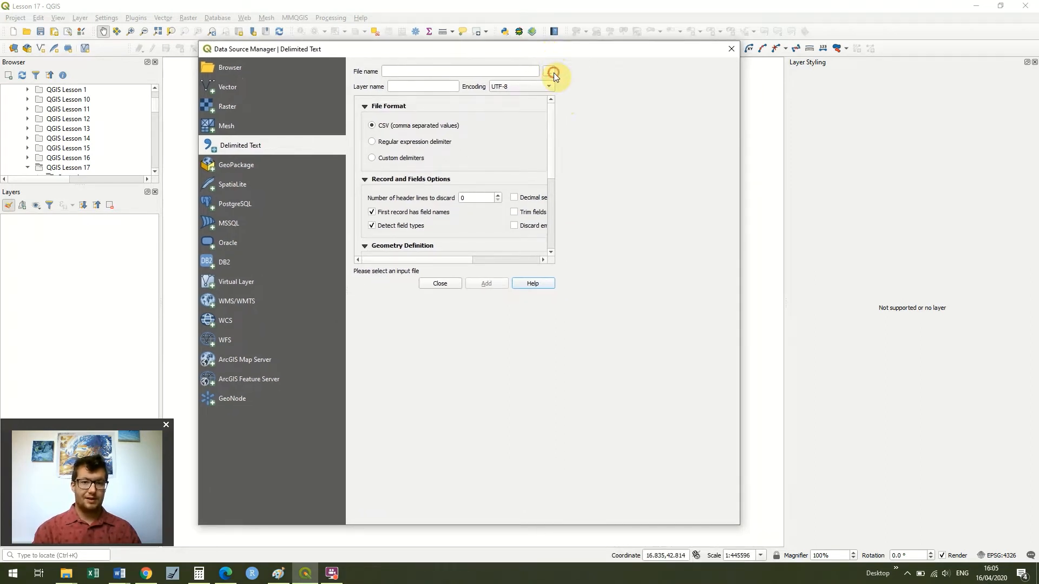
pyautogui.click(548, 72)
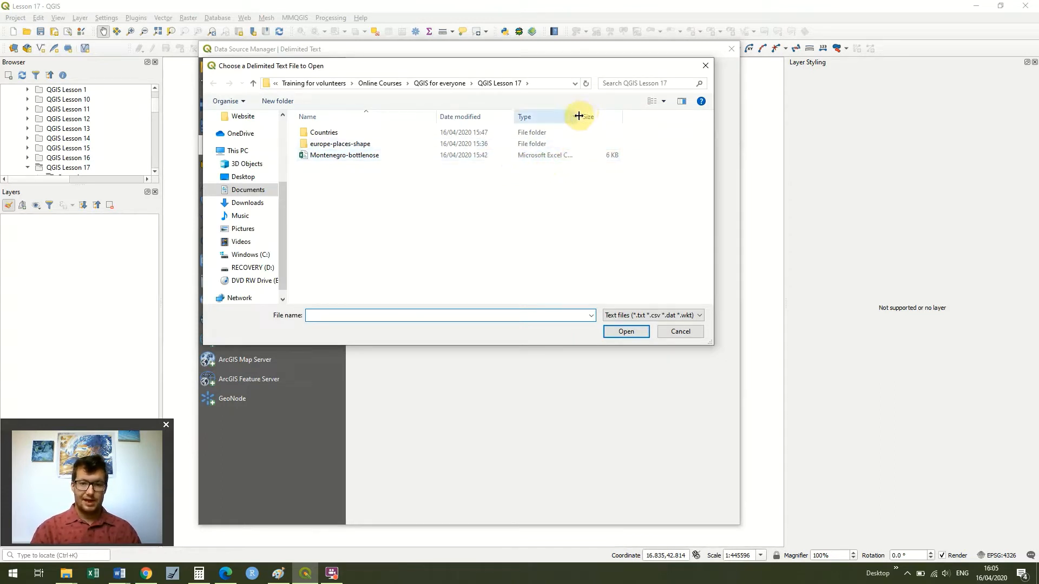
pyautogui.moveTo(579, 115); pyautogui.dragTo(660, 158)
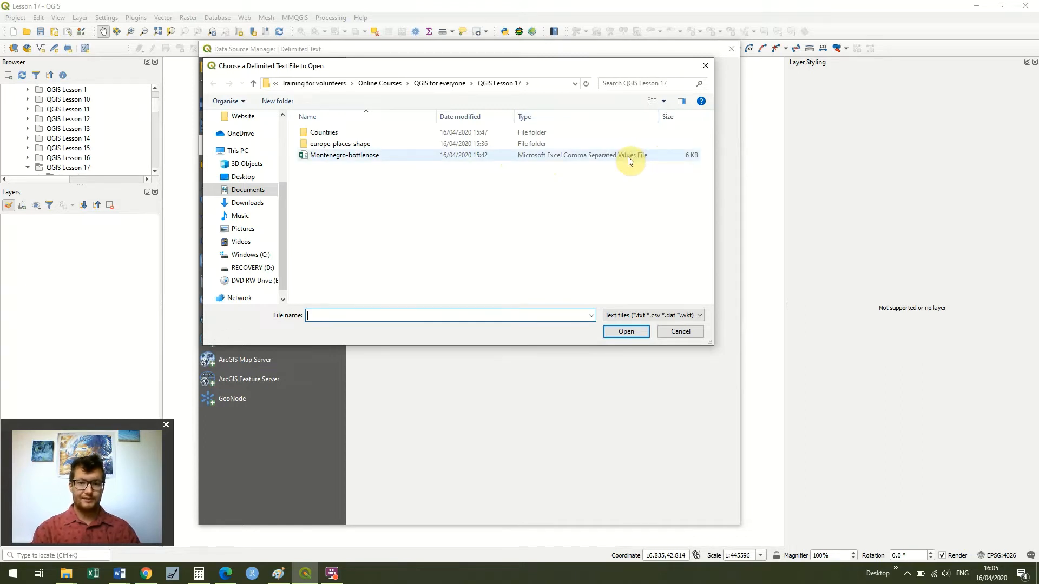
pyautogui.doubleClick(592, 157)
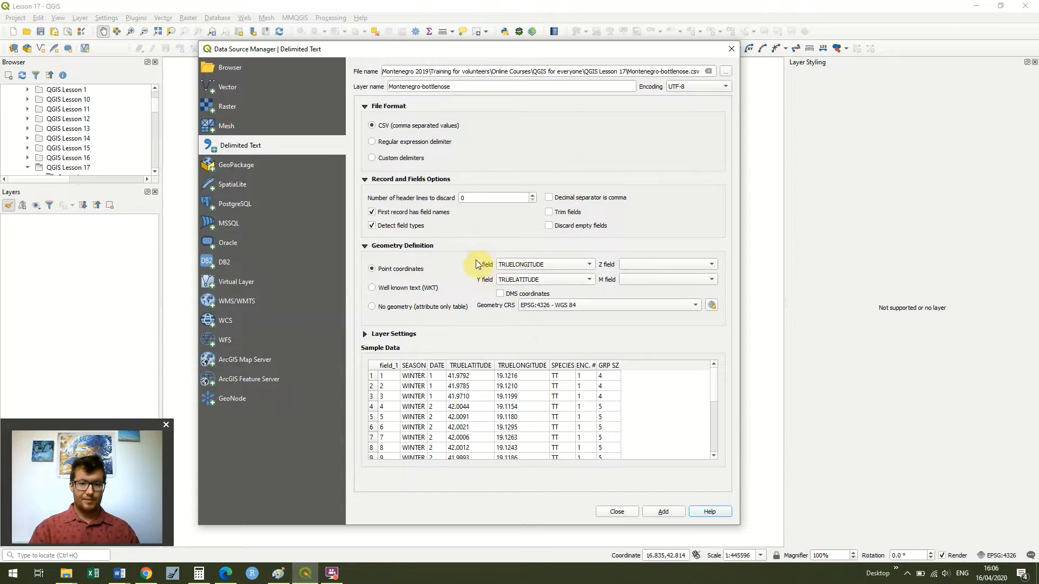
pyautogui.click(665, 512)
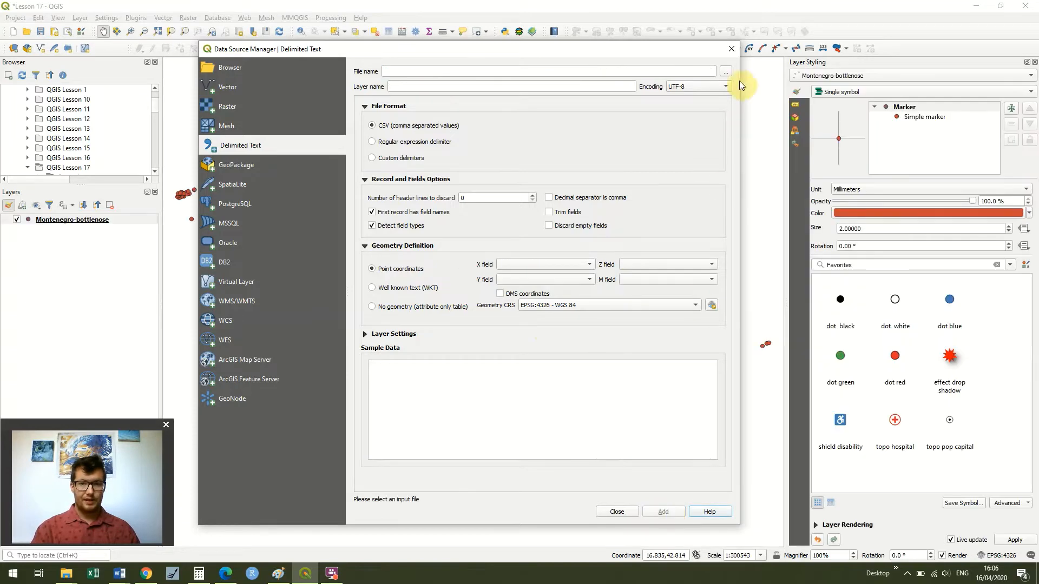
pyautogui.click(736, 54)
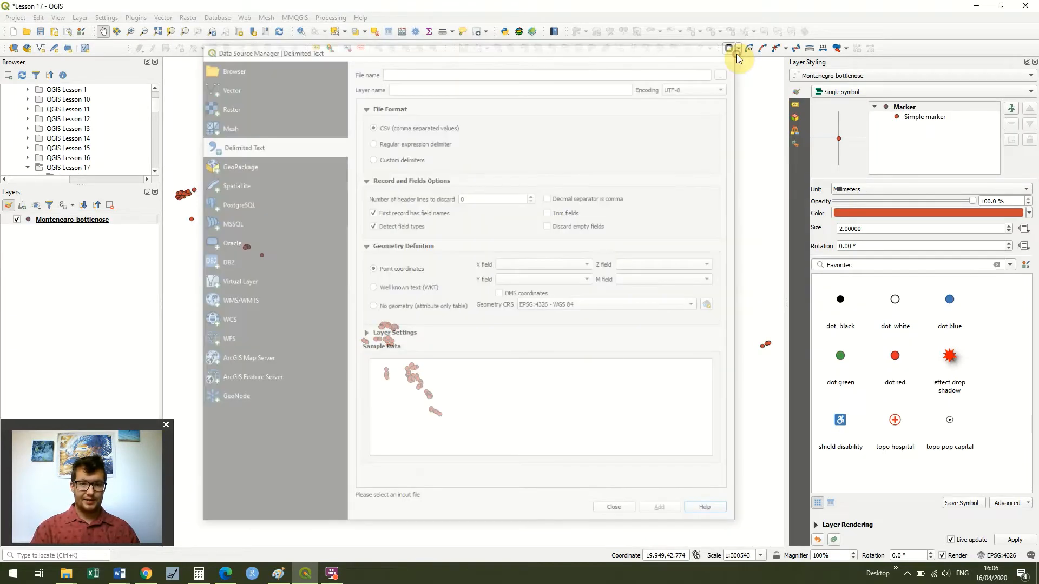
# - Start exporting the Montenegro-bottlenose layer's features, keeping ESRI Shapefile as the output format
pyautogui.moveTo(492, 216)
pyautogui.mouseDown()
pyautogui.moveTo(514, 208)
pyautogui.moveTo(529, 218)
pyautogui.moveTo(502, 238)
pyautogui.moveTo(476, 235)
pyautogui.moveTo(498, 230)
pyautogui.moveTo(506, 213)
pyautogui.mouseUp()
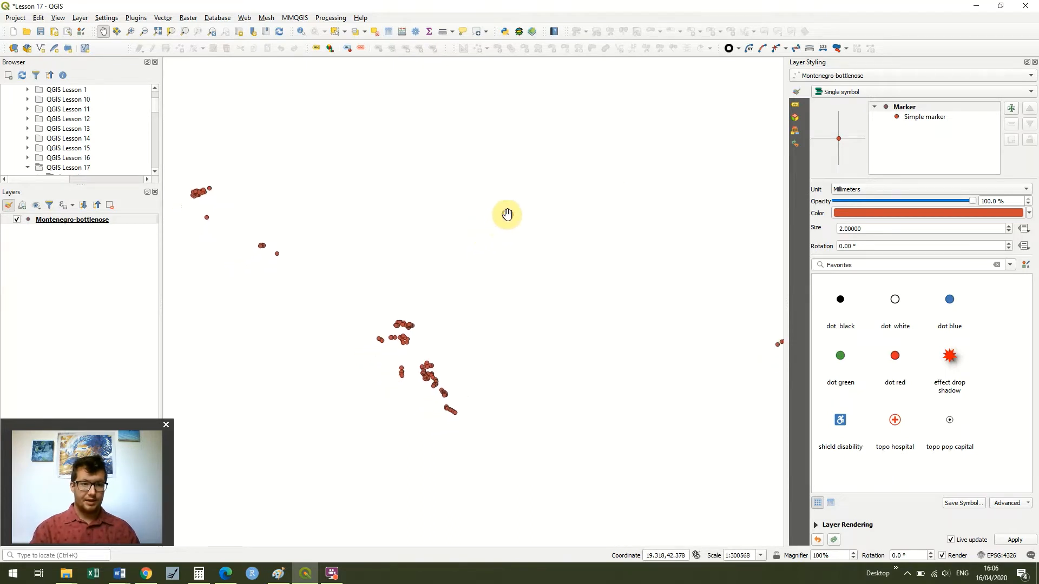
pyautogui.click(121, 220)
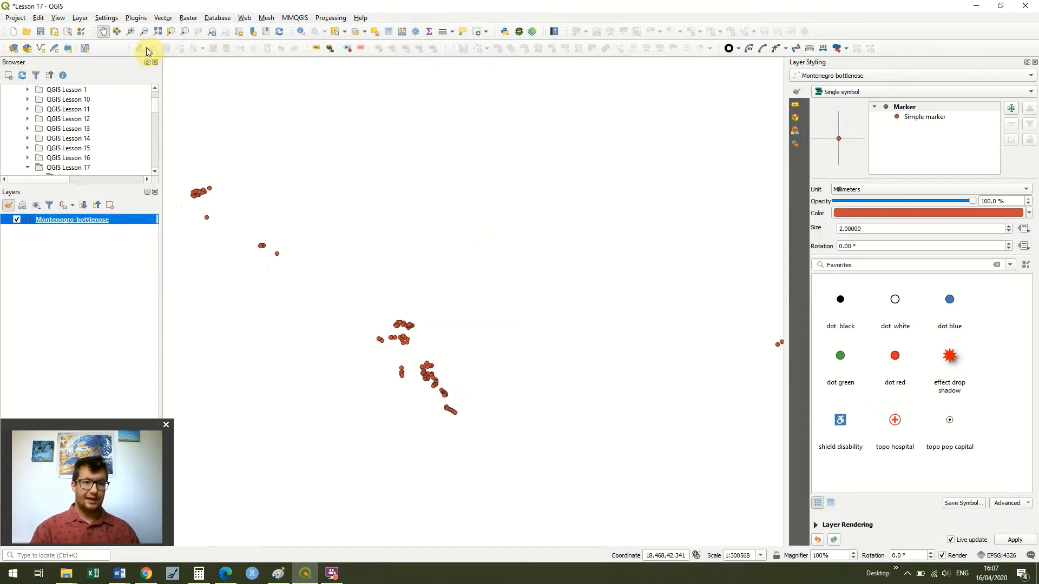
pyautogui.rightClick(133, 220)
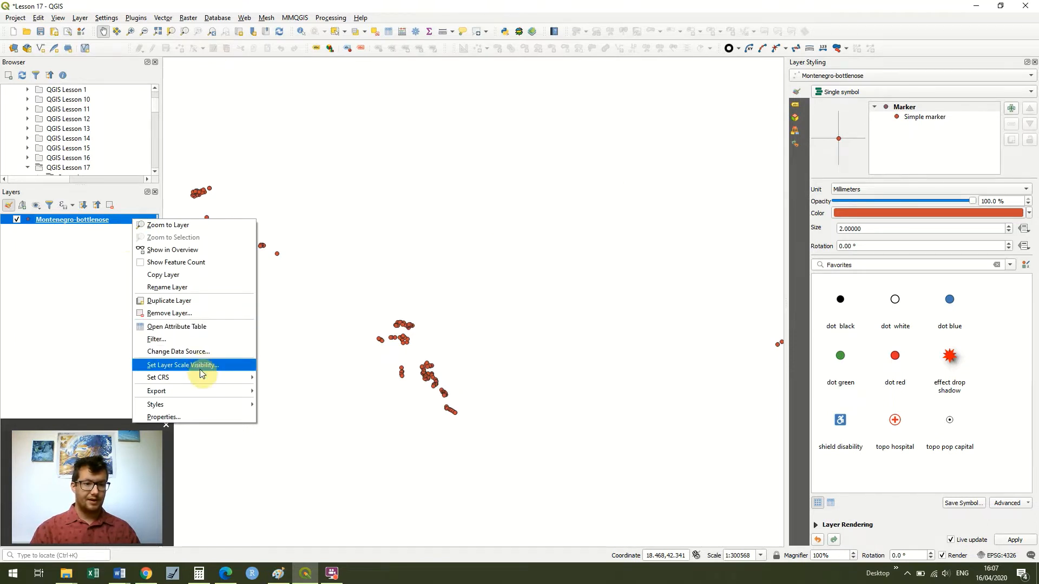
pyautogui.moveTo(204, 391)
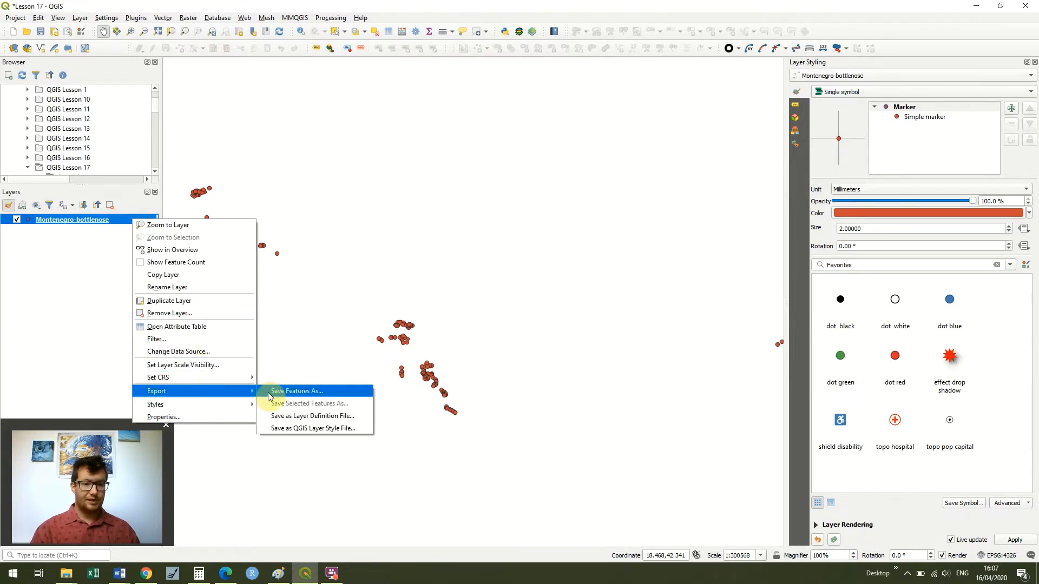
pyautogui.click(269, 395)
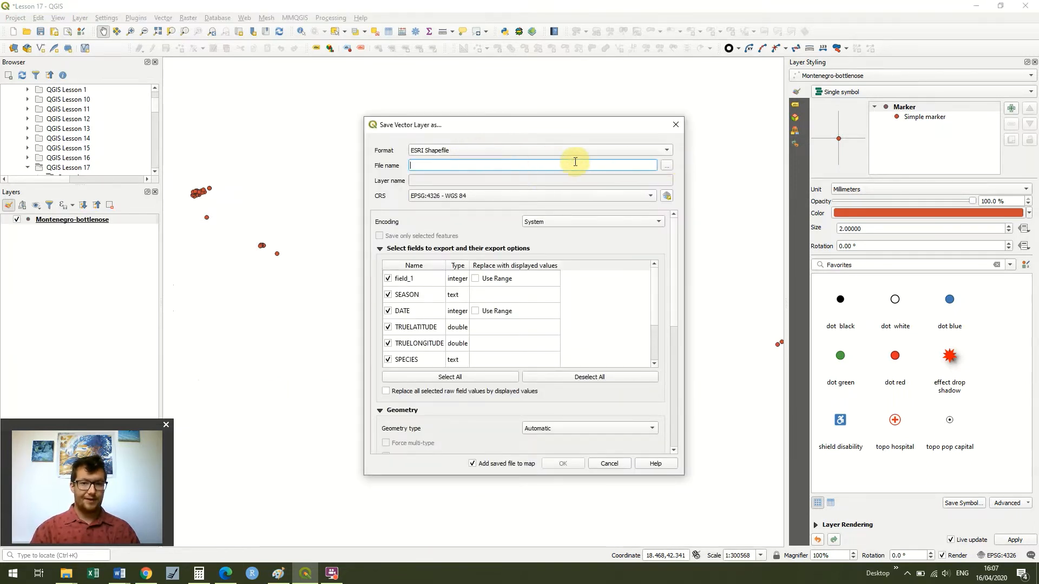
pyautogui.click(668, 151)
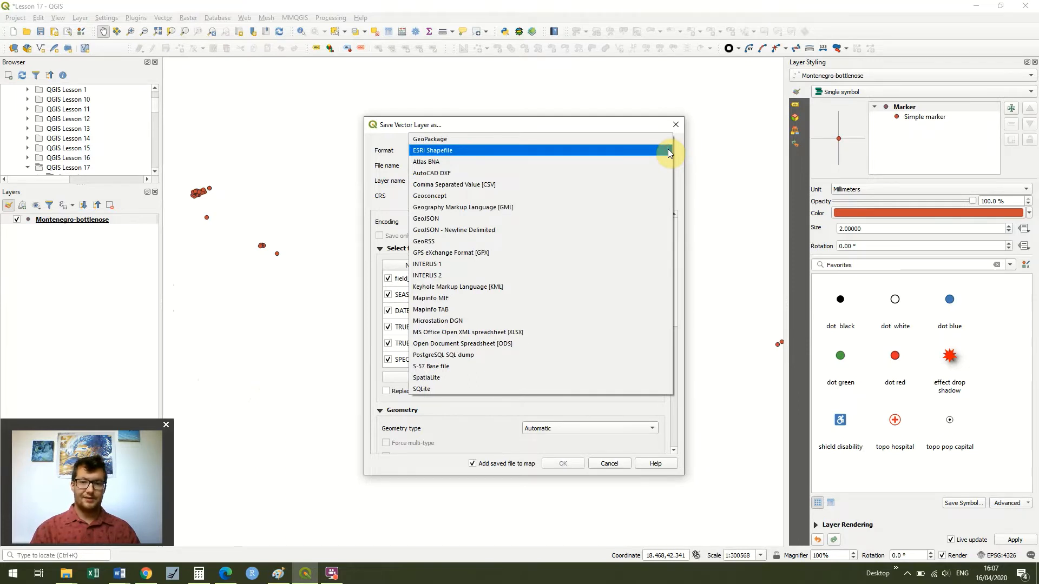
pyautogui.click(668, 151)
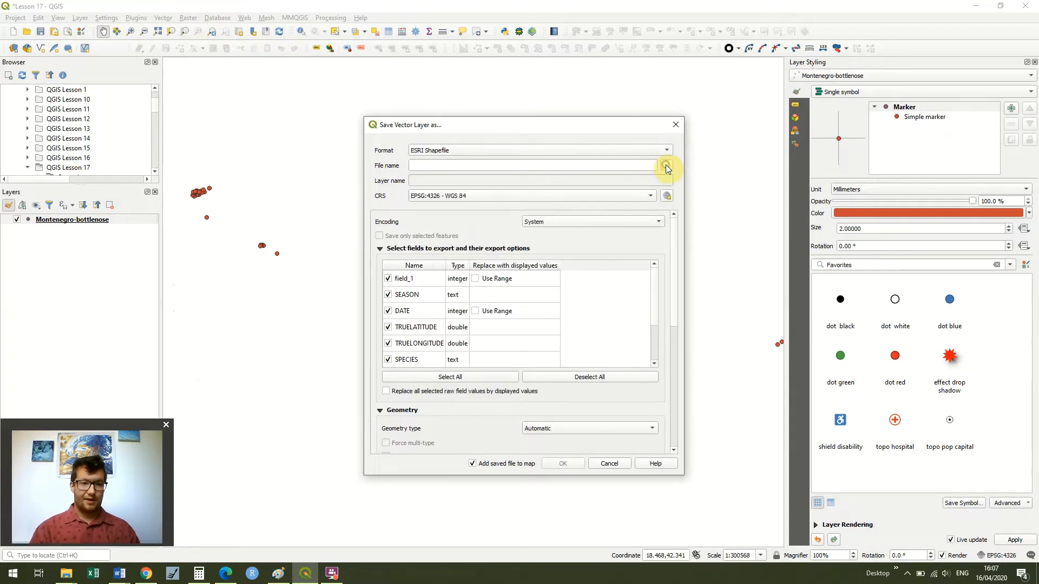
# - Save the export as Montenegro_TT.shp in the QGIS Lesson 17 folder, overwriting the existing file
pyautogui.click(665, 166)
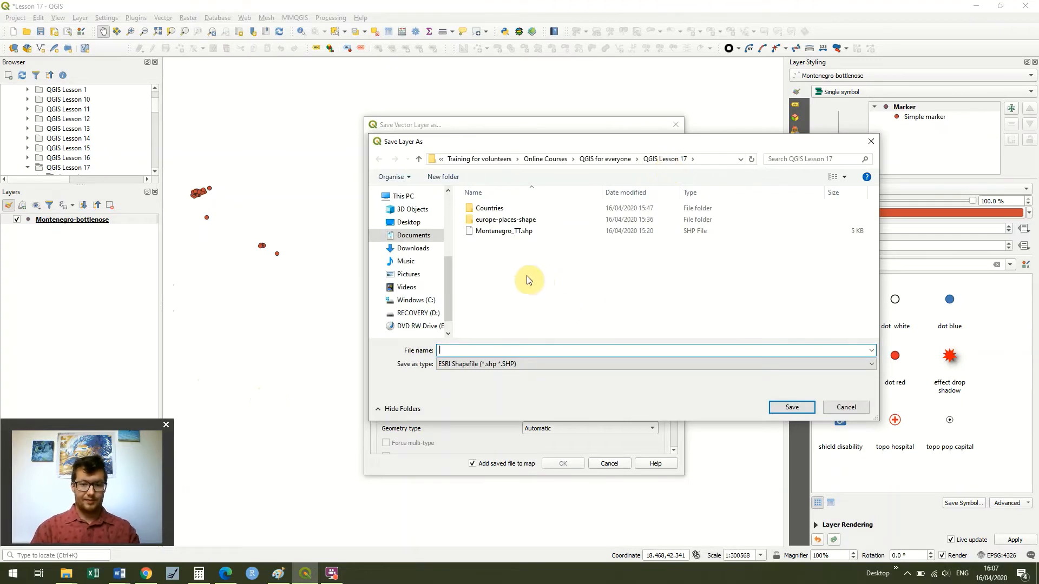
pyautogui.click(513, 232)
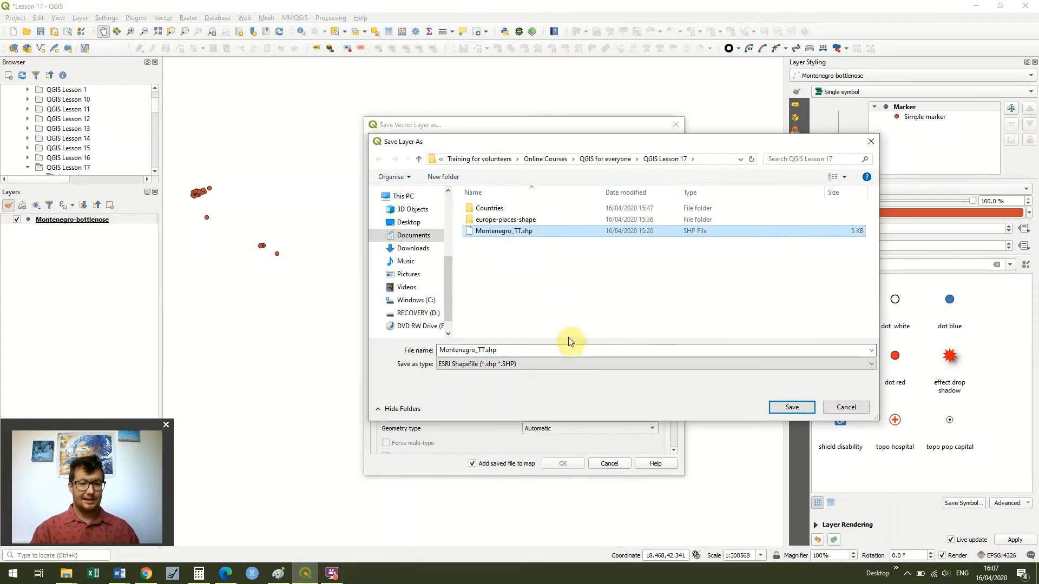
pyautogui.click(791, 407)
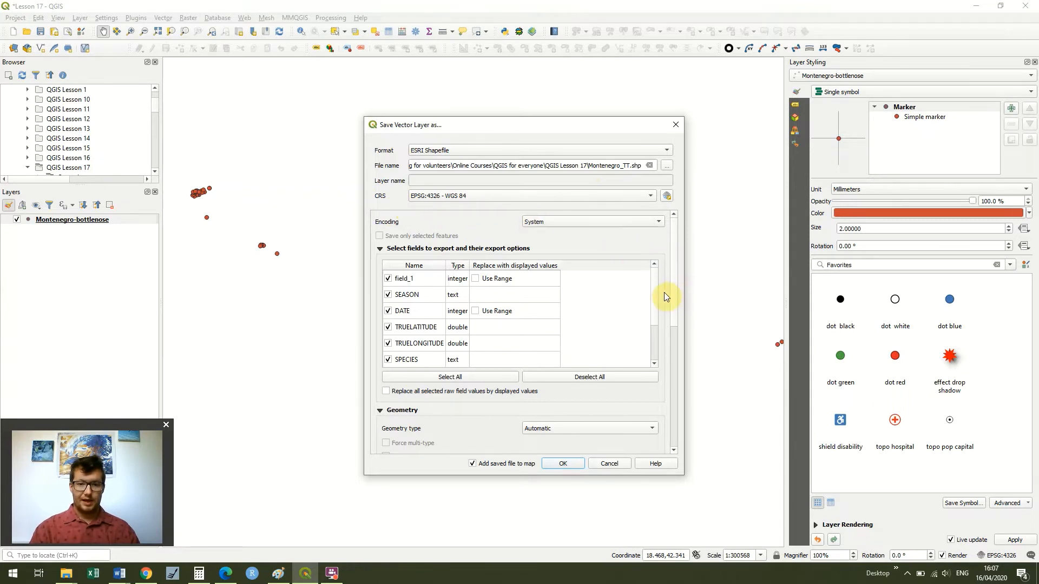
pyautogui.rightClick(647, 336)
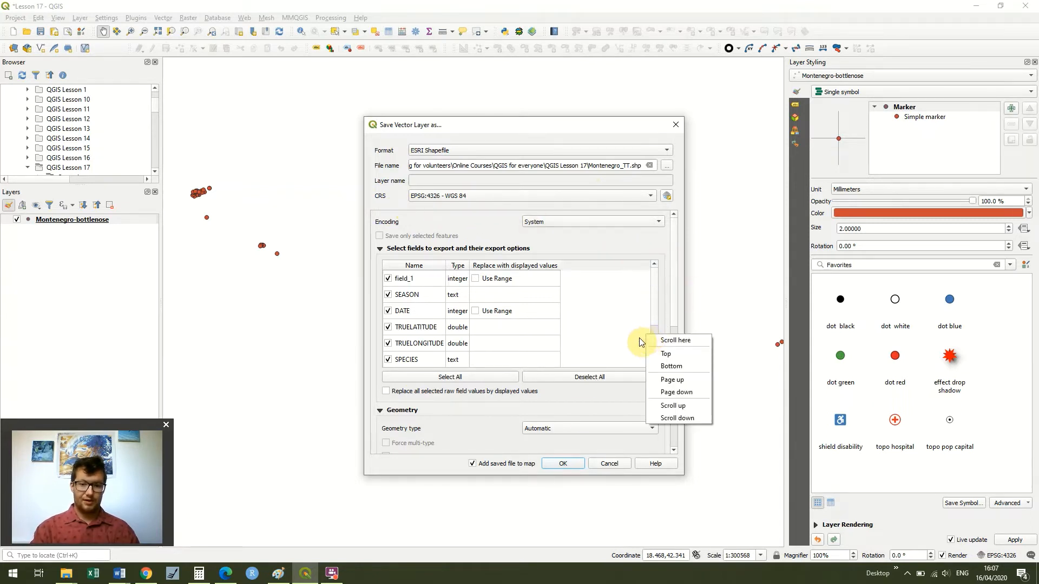
pyautogui.click(551, 441)
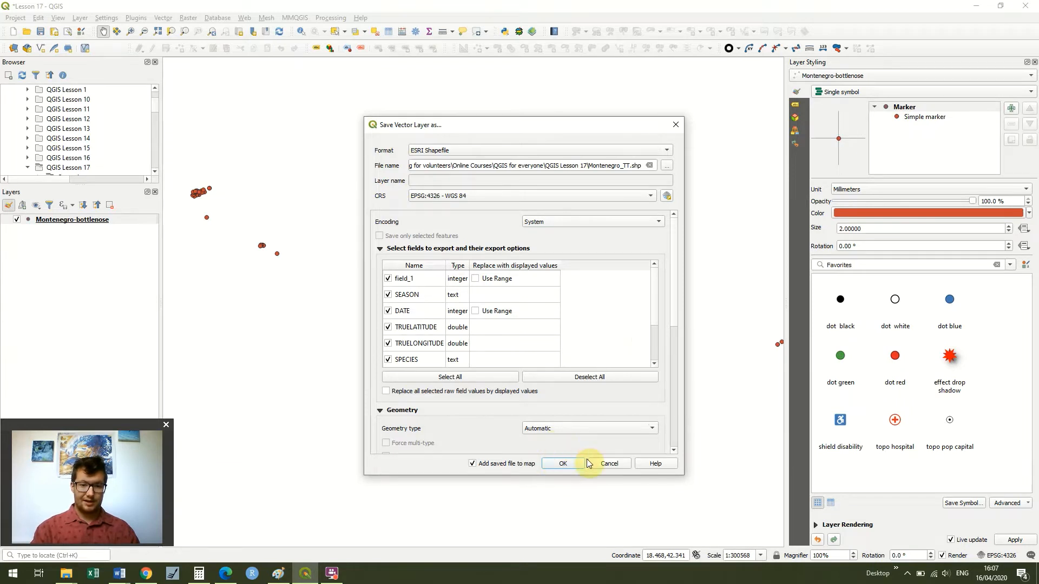
pyautogui.click(565, 463)
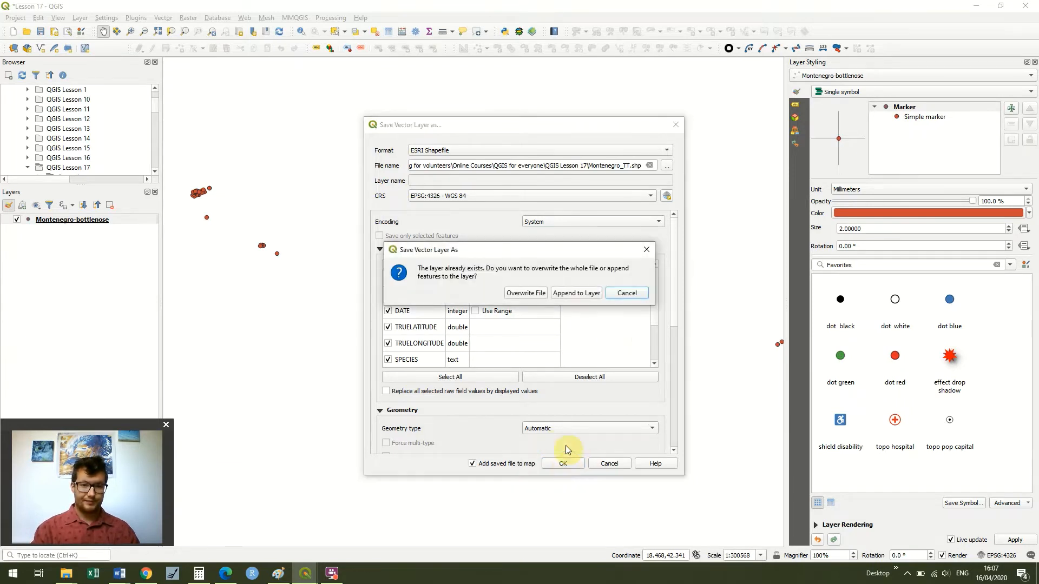
pyautogui.click(537, 293)
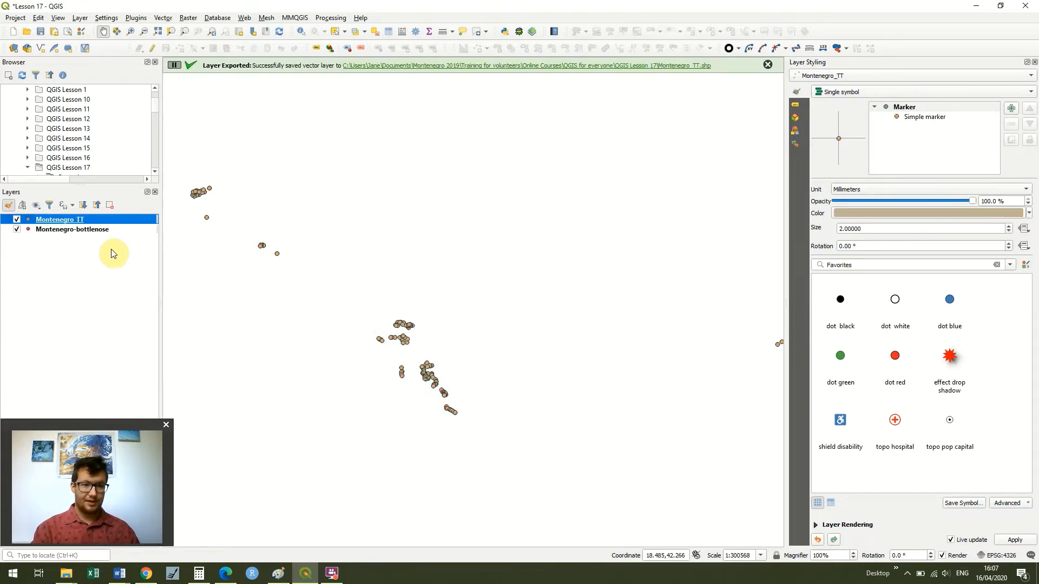
# - Remove the Montenegro-bottlenose layer from the project
pyautogui.click(98, 231)
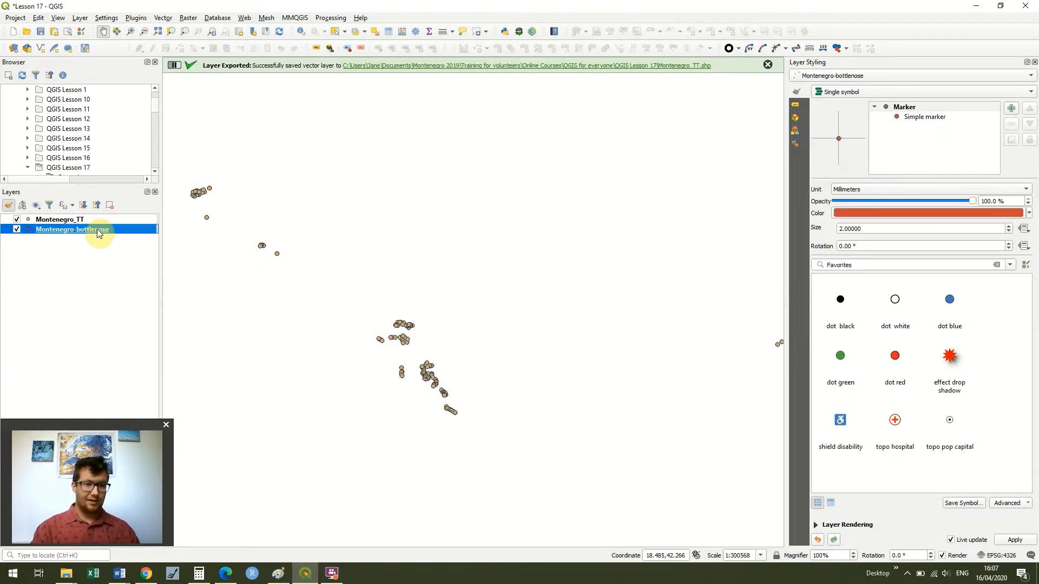
pyautogui.rightClick(98, 232)
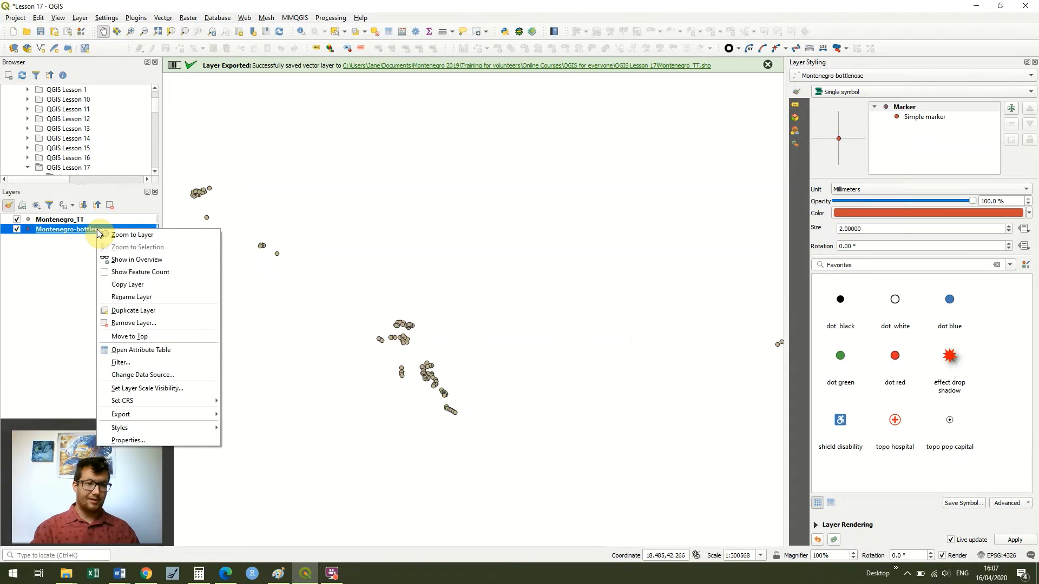
pyautogui.click(152, 323)
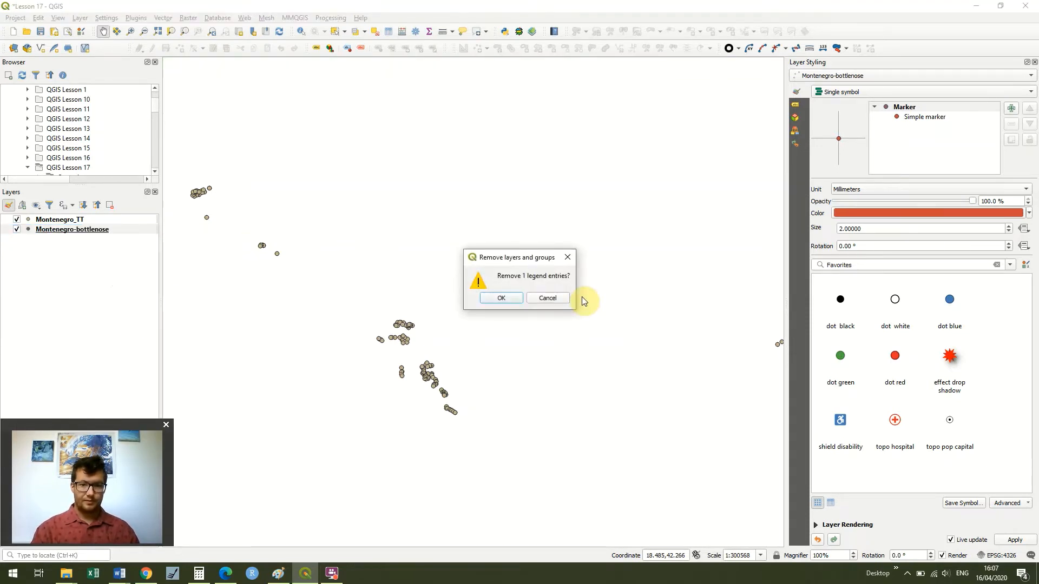
pyautogui.click(512, 298)
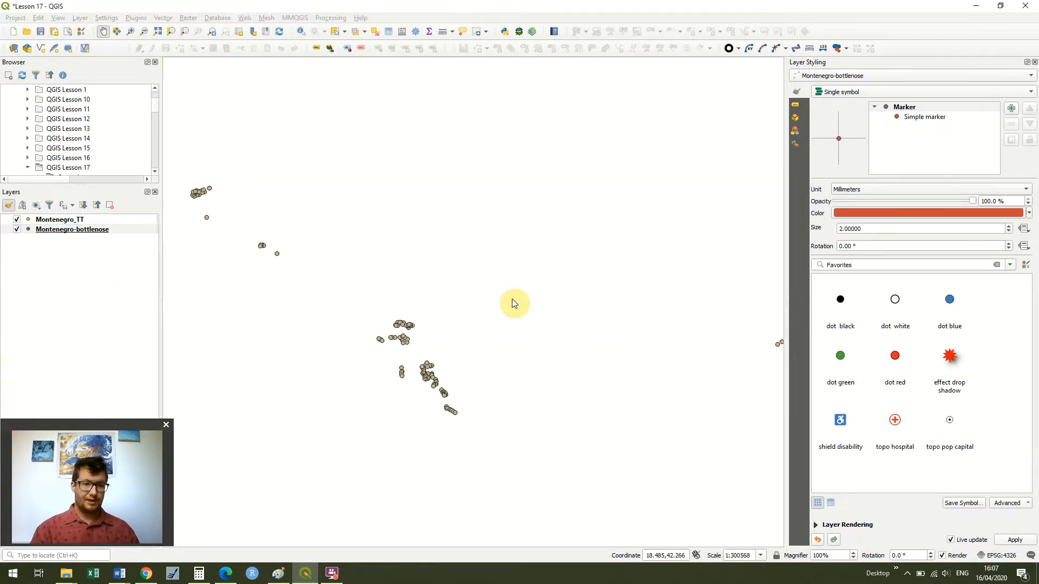
pyautogui.click(109, 218)
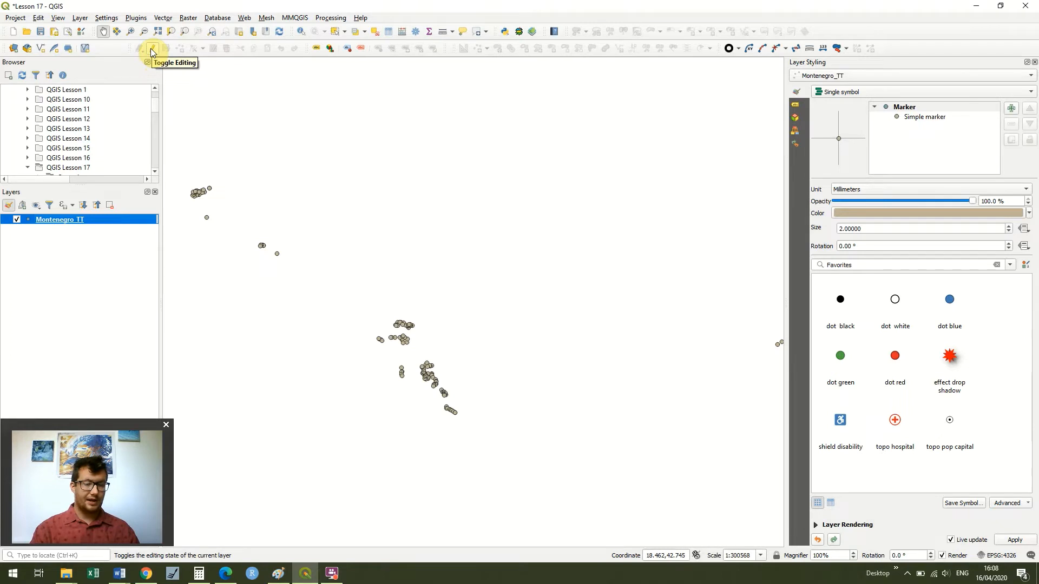
pyautogui.click(113, 311)
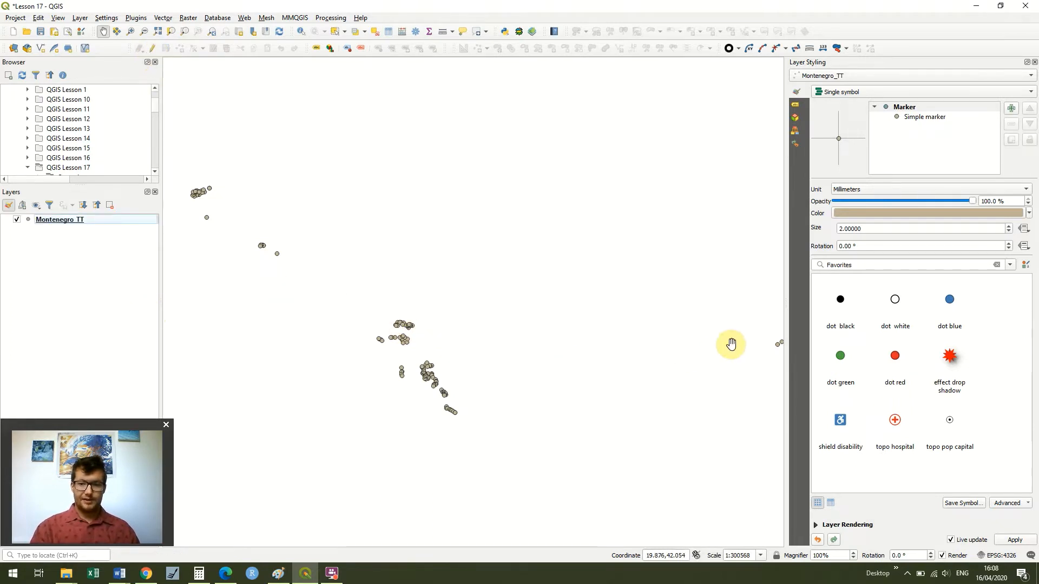
pyautogui.moveTo(772, 341); pyautogui.dragTo(701, 325)
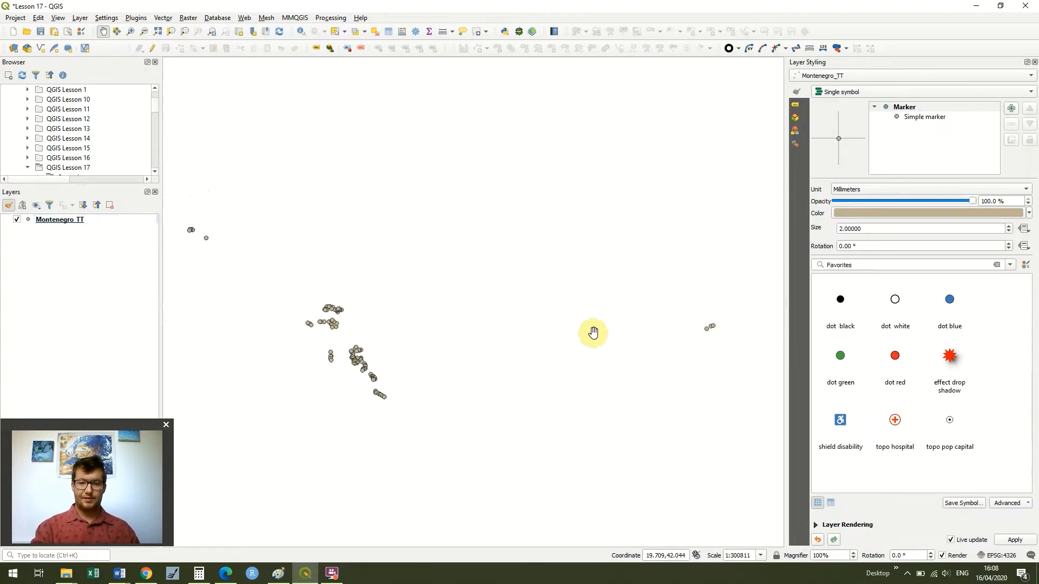
pyautogui.moveTo(464, 264); pyautogui.dragTo(524, 285)
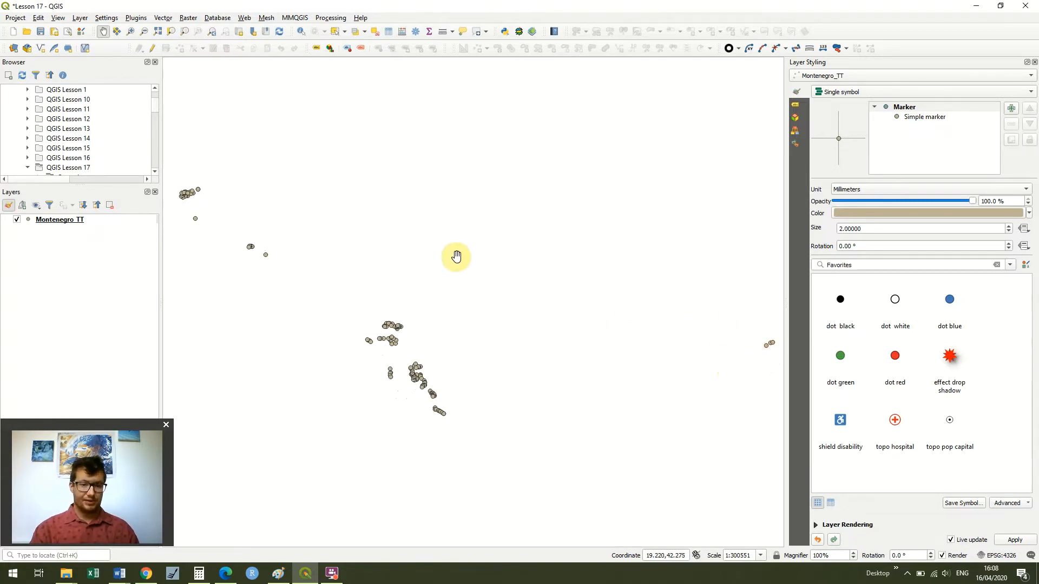
pyautogui.moveTo(456, 257); pyautogui.dragTo(450, 234)
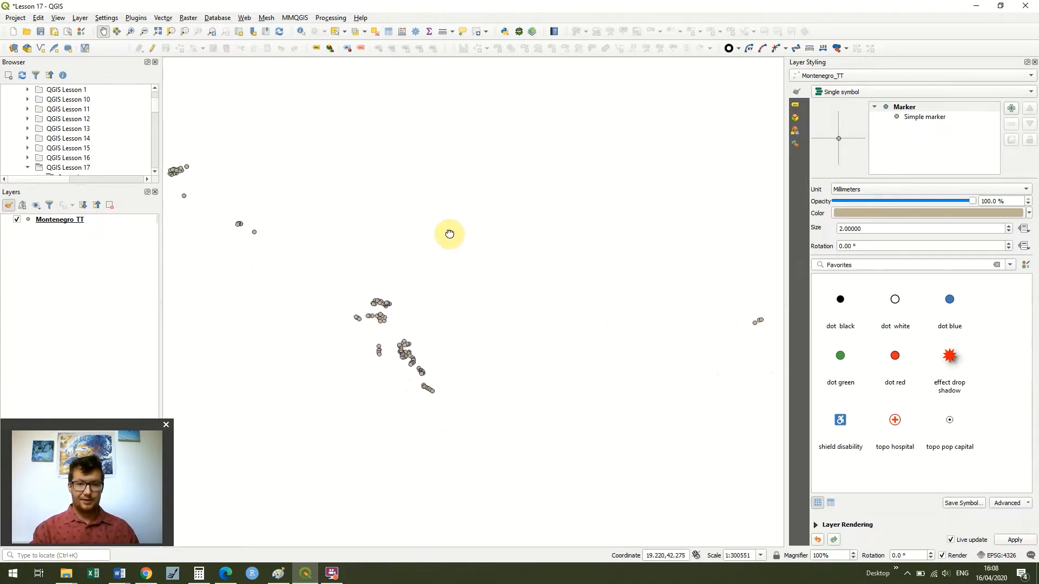
# - Zoom out on the map and expand the Countries folder under QGIS Lesson 17 in the Browser
pyautogui.click(143, 32)
pyautogui.moveTo(332, 203); pyautogui.dragTo(333, 209)
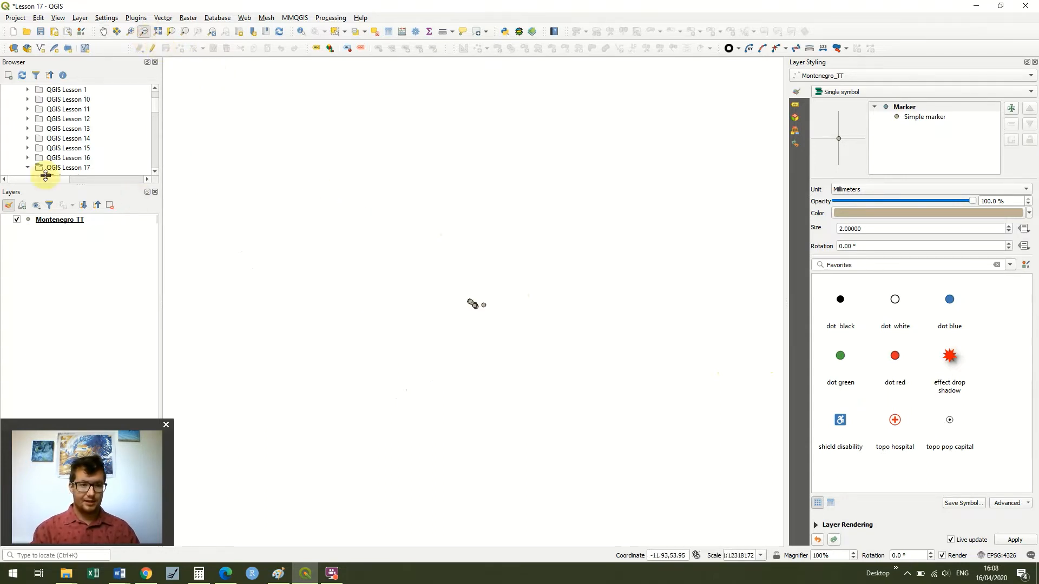
pyautogui.moveTo(156, 99); pyautogui.dragTo(157, 106)
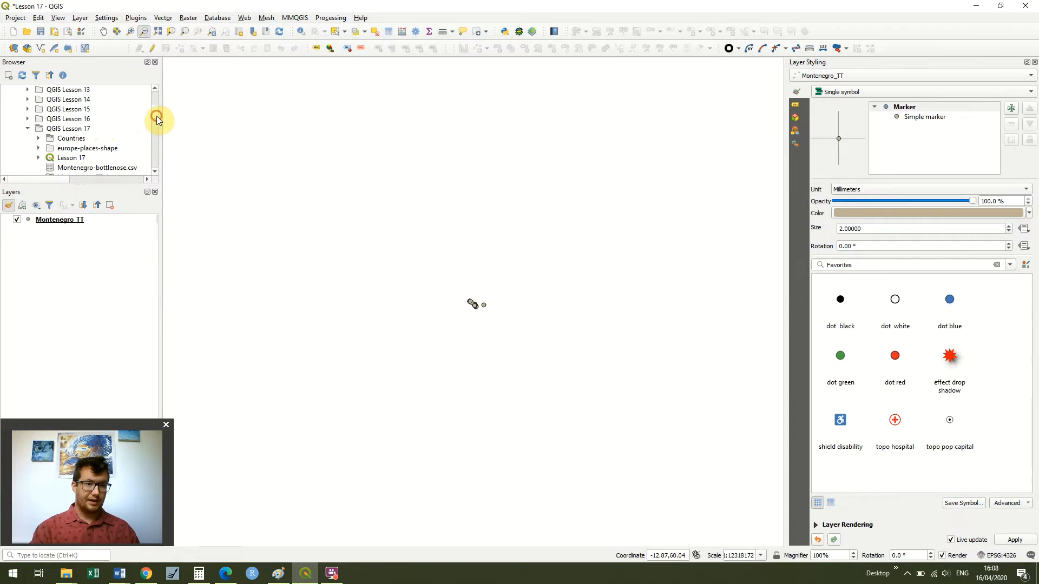
pyautogui.doubleClick(73, 140)
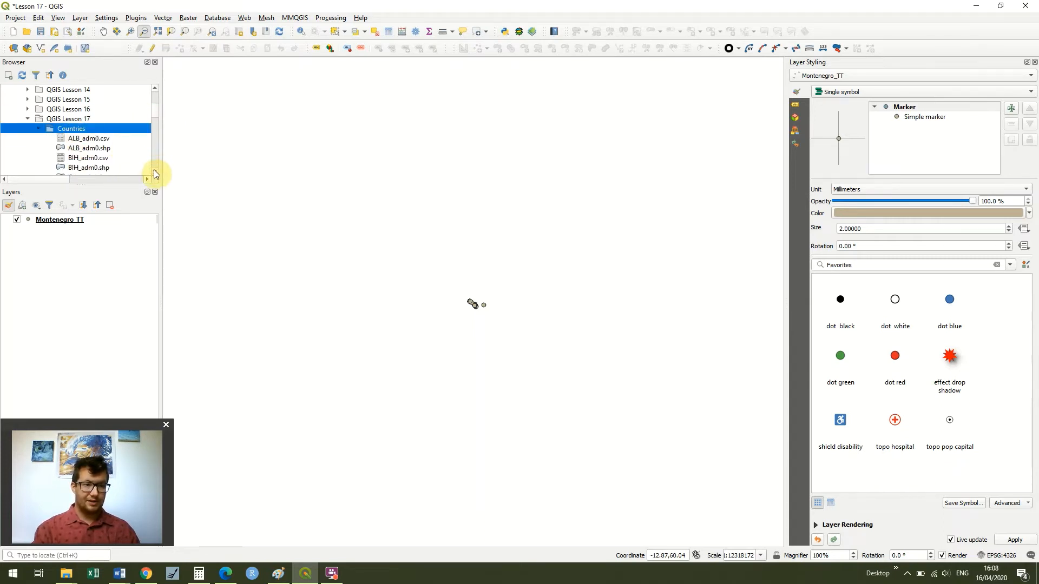
# - Add the ALB_adm0, BIH_adm0, HRV_adm0 and MNE_adm0 shapefiles from the Countries folder to the map
pyautogui.scroll(-2, 154, 170)
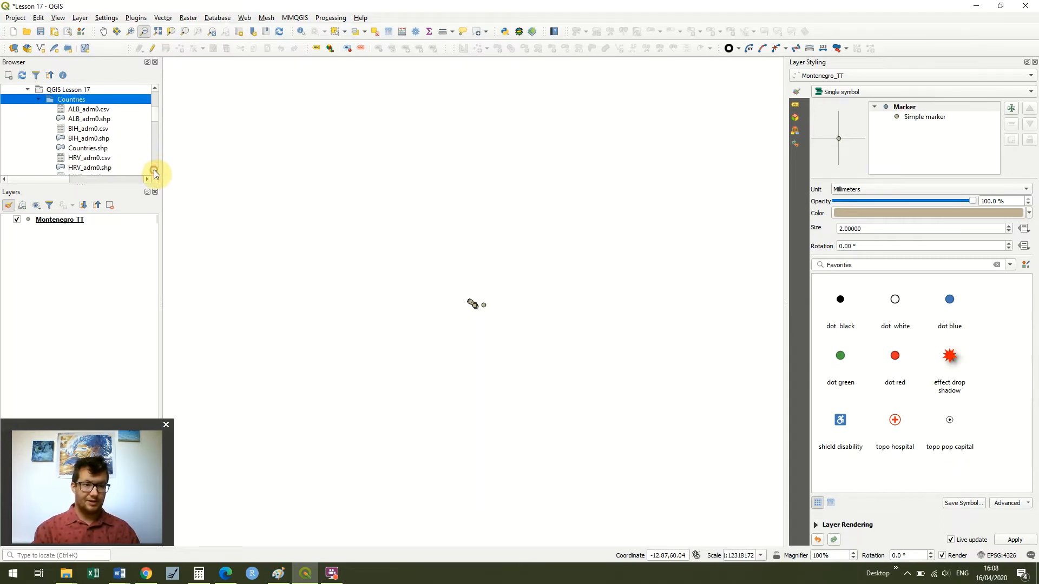
pyautogui.doubleClick(102, 120)
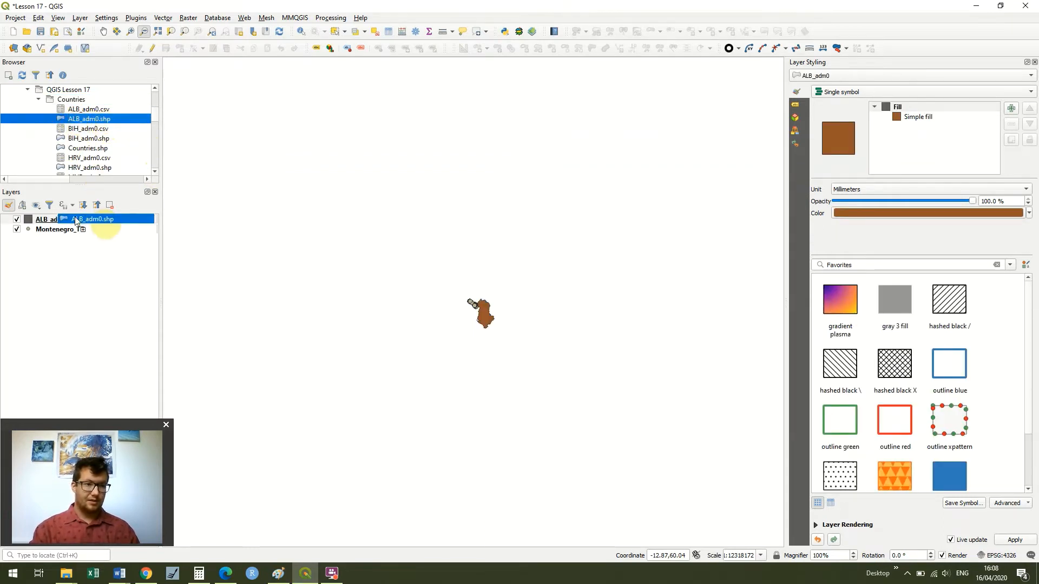
pyautogui.click(89, 139)
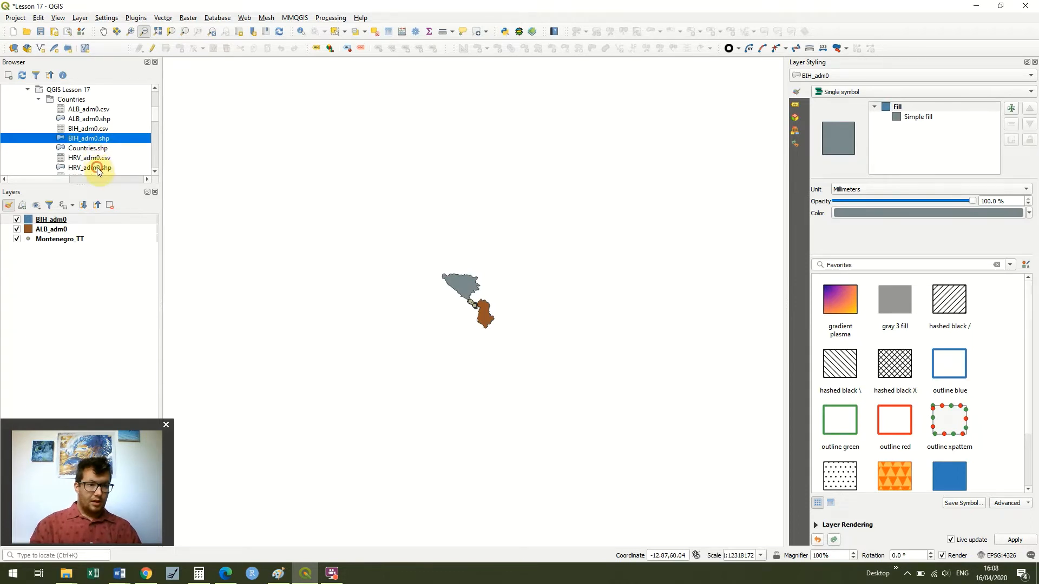
pyautogui.moveTo(97, 172); pyautogui.dragTo(82, 297)
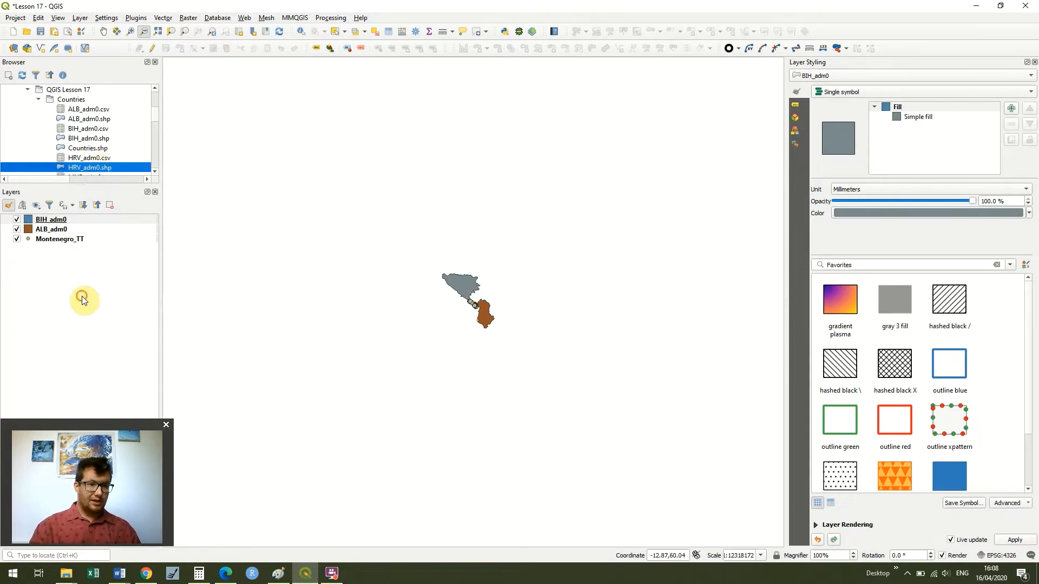
pyautogui.click(156, 168)
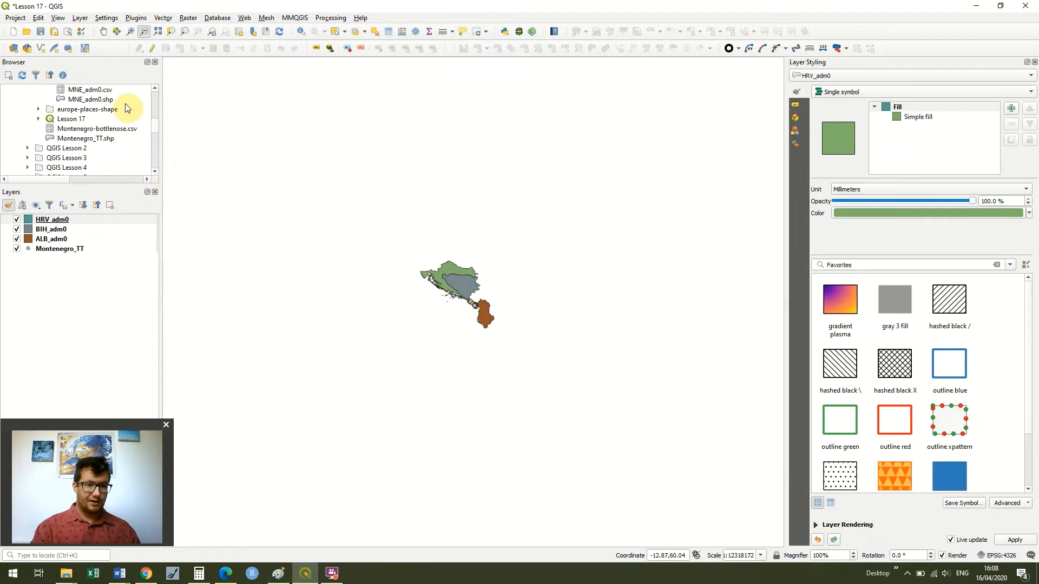
pyautogui.moveTo(105, 101); pyautogui.dragTo(78, 270)
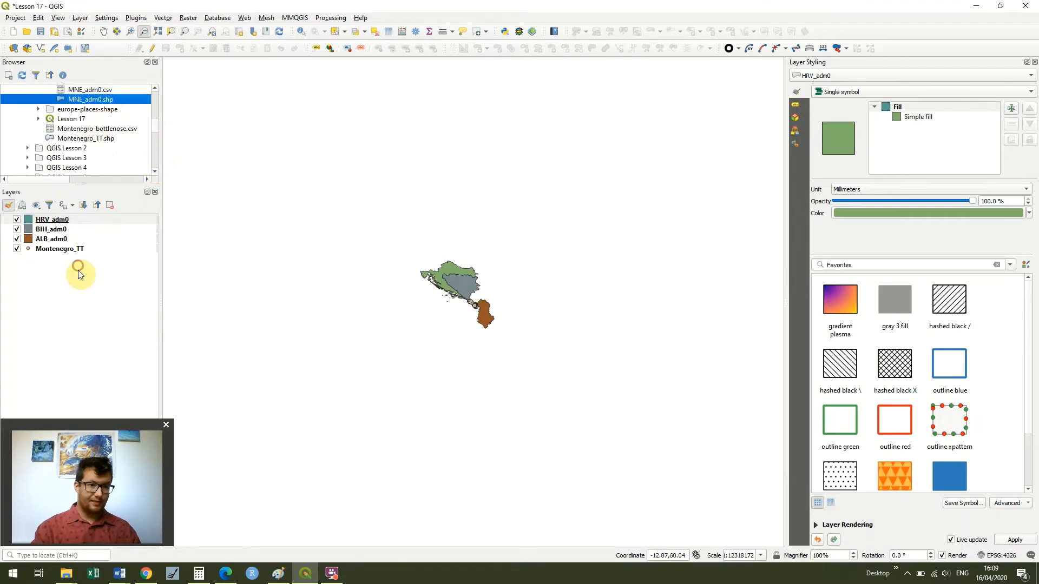
# - Zoom in on the coast and move the Montenegro_TT layer to the top of the layer order
pyautogui.click(130, 32)
pyautogui.moveTo(447, 284); pyautogui.dragTo(491, 316)
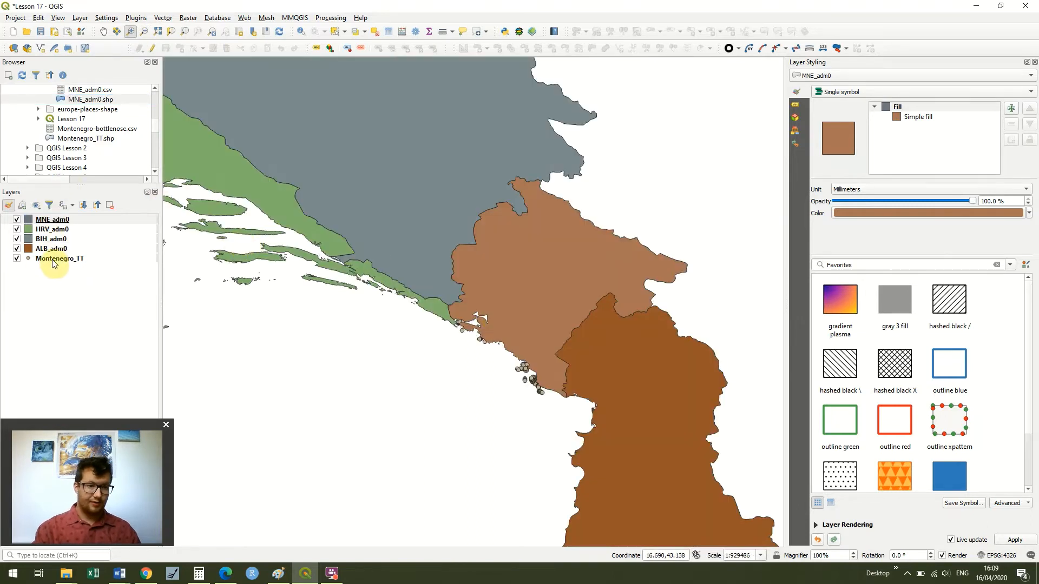
pyautogui.moveTo(53, 260); pyautogui.dragTo(57, 219)
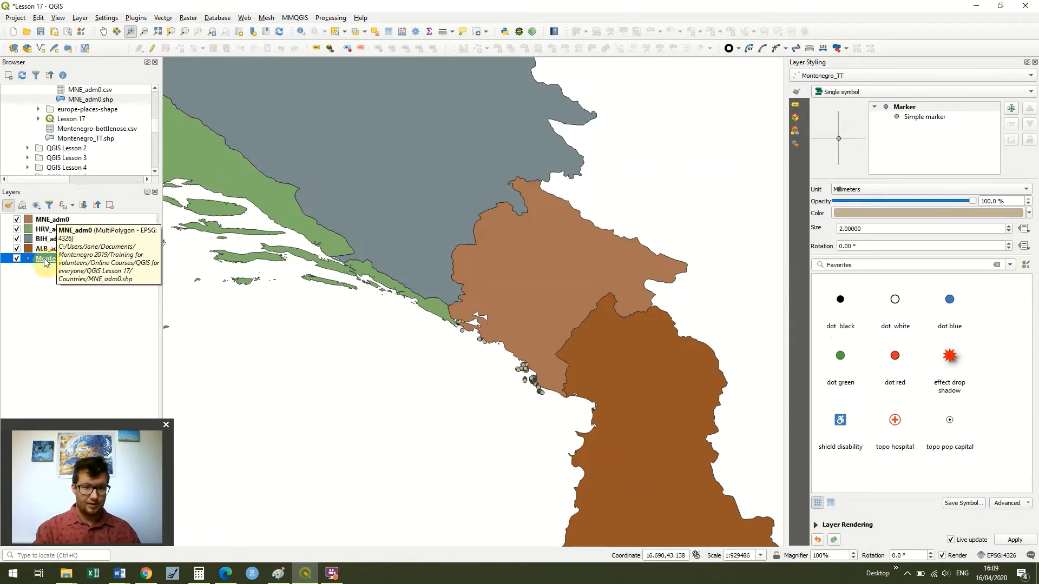
pyautogui.moveTo(43, 258); pyautogui.dragTo(45, 219)
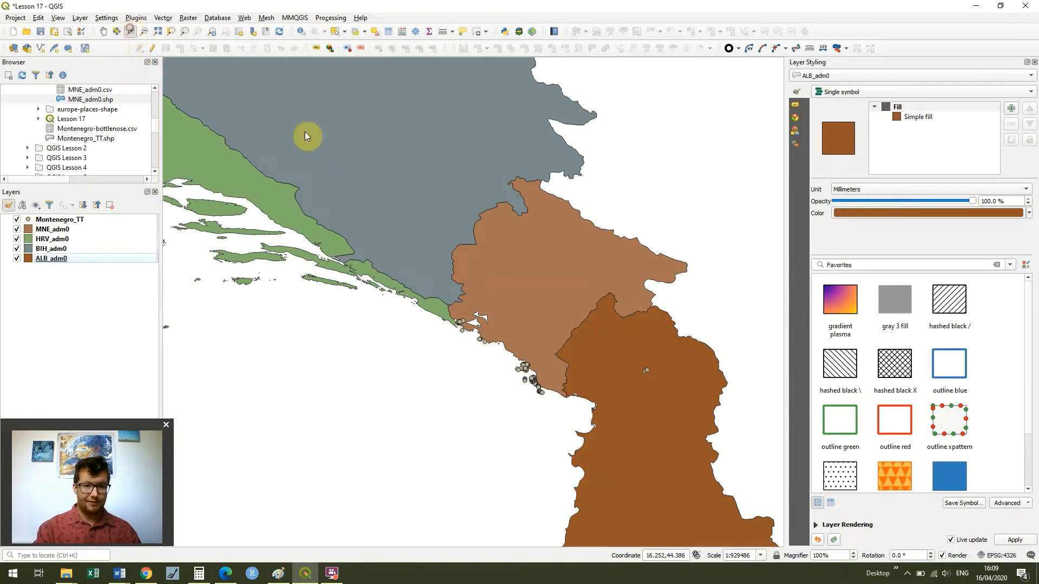
# - Start editing the Montenegro_TT layer and hide the ALB_adm0 layer
pyautogui.moveTo(414, 281); pyautogui.dragTo(672, 447)
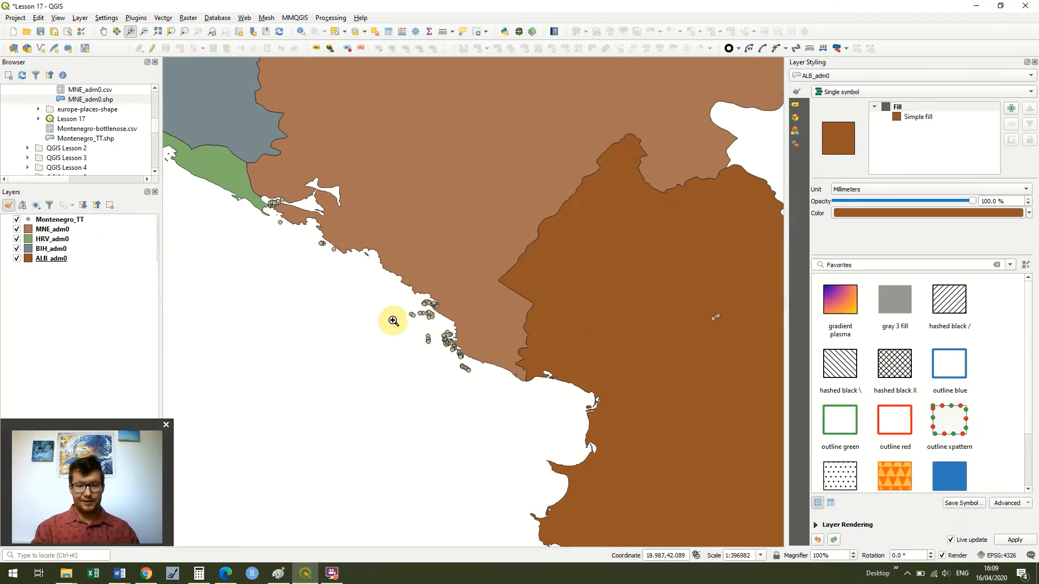
pyautogui.click(79, 220)
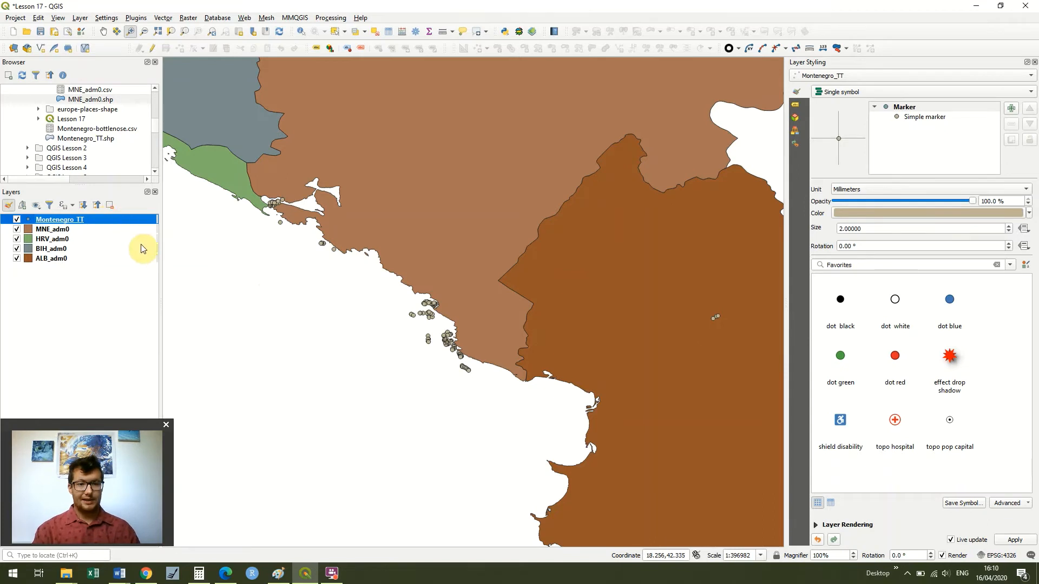
pyautogui.click(153, 50)
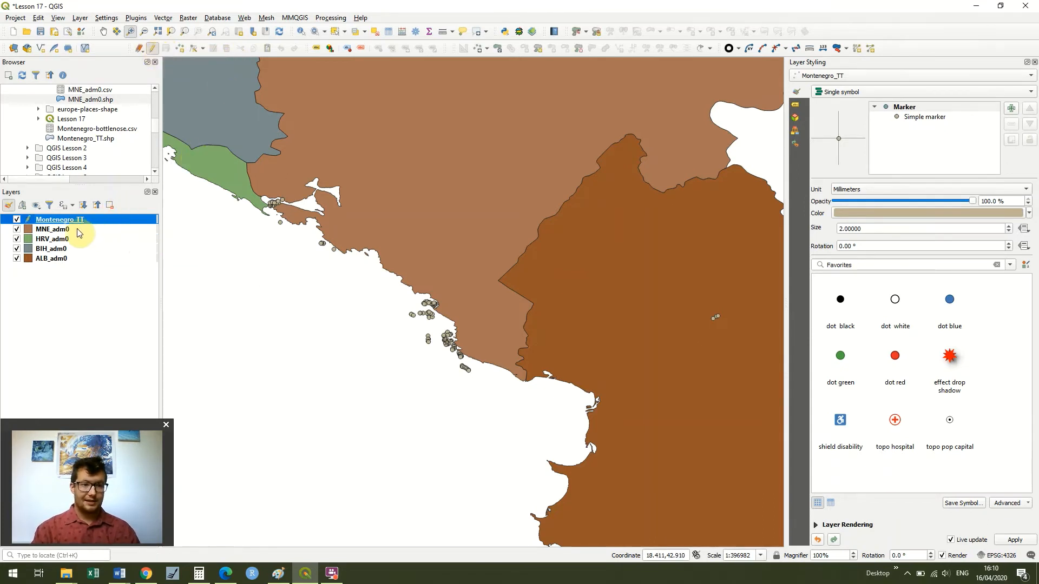
pyautogui.click(17, 259)
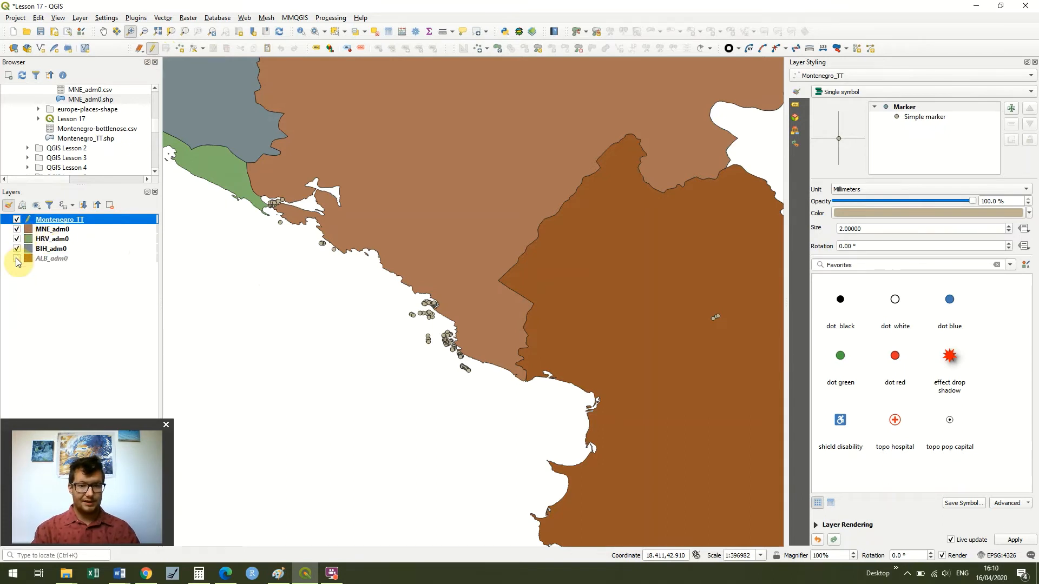
pyautogui.click(17, 261)
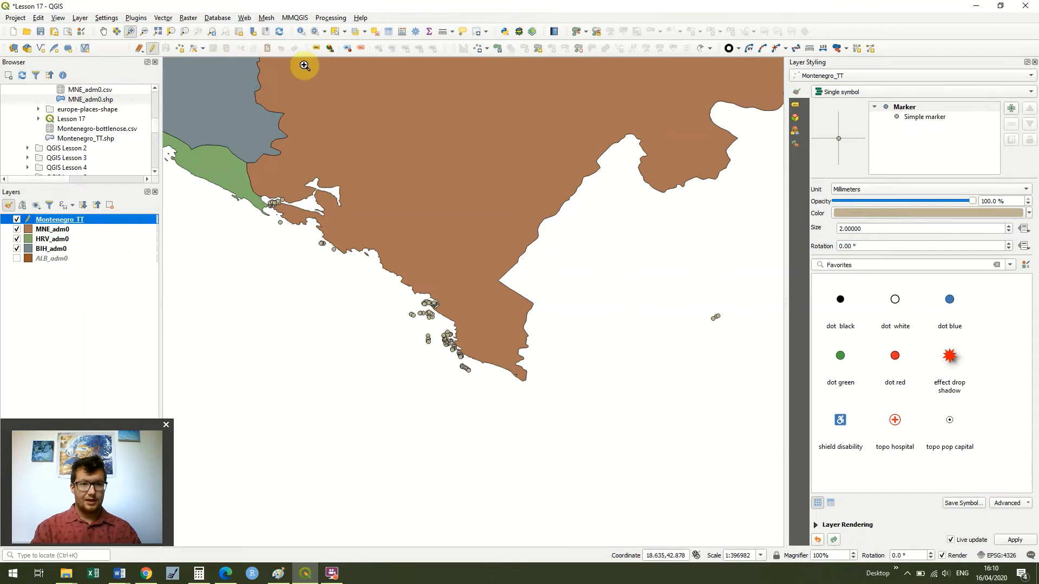
# - Select the three sighting points lying inland in Albania and delete them
pyautogui.click(335, 34)
pyautogui.moveTo(695, 305); pyautogui.dragTo(740, 332)
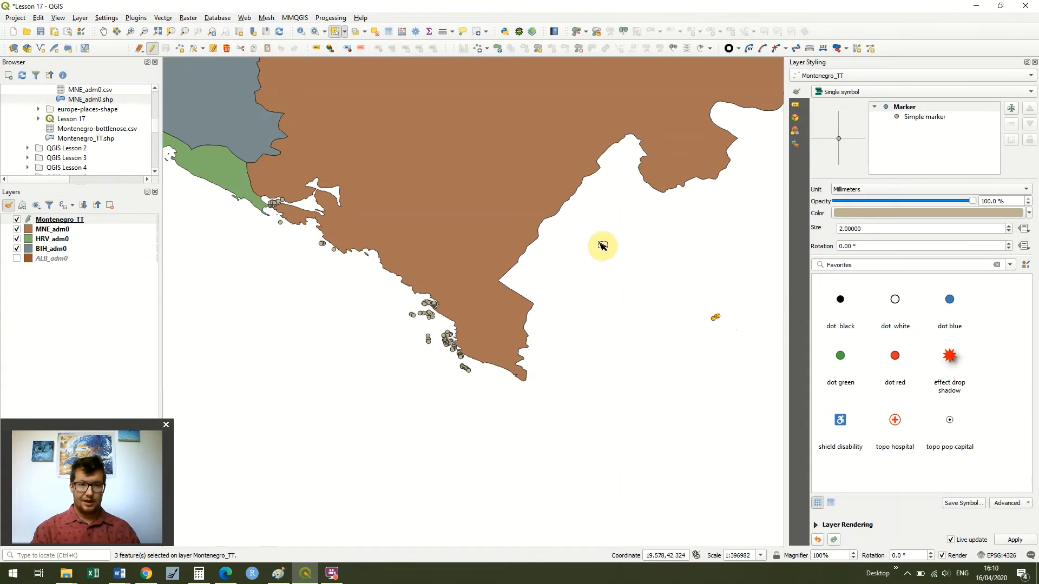
pyautogui.click(226, 49)
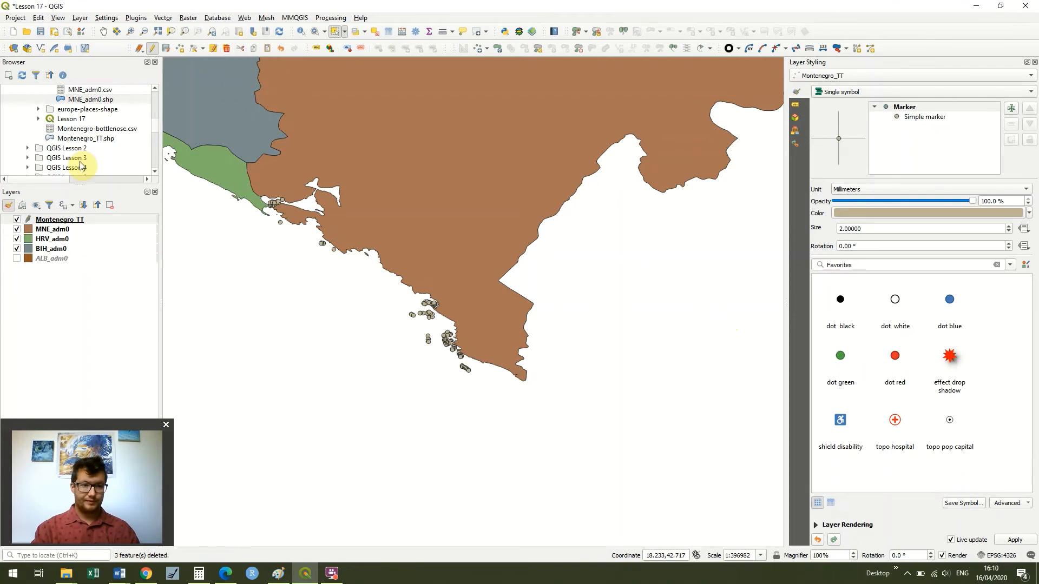
# - Show ALB_adm0 again and stop editing Montenegro_TT, saving the changes
pyautogui.click(17, 258)
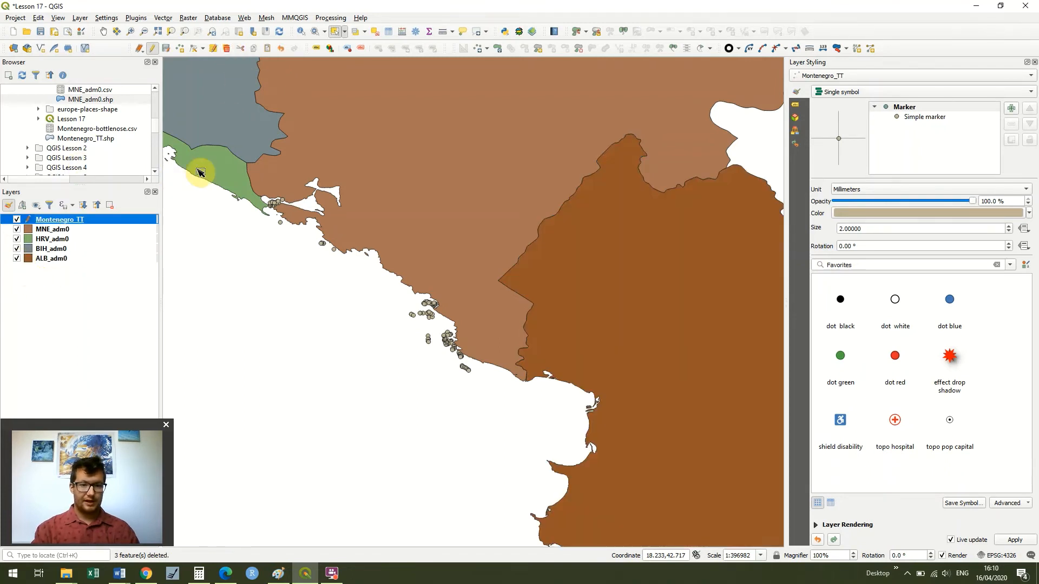
pyautogui.click(153, 49)
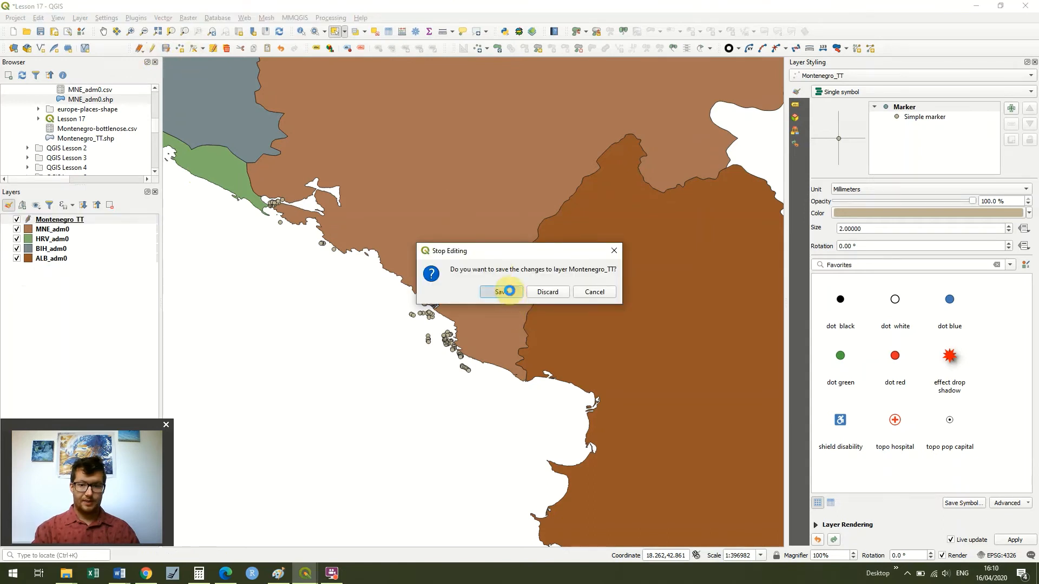
pyautogui.click(501, 292)
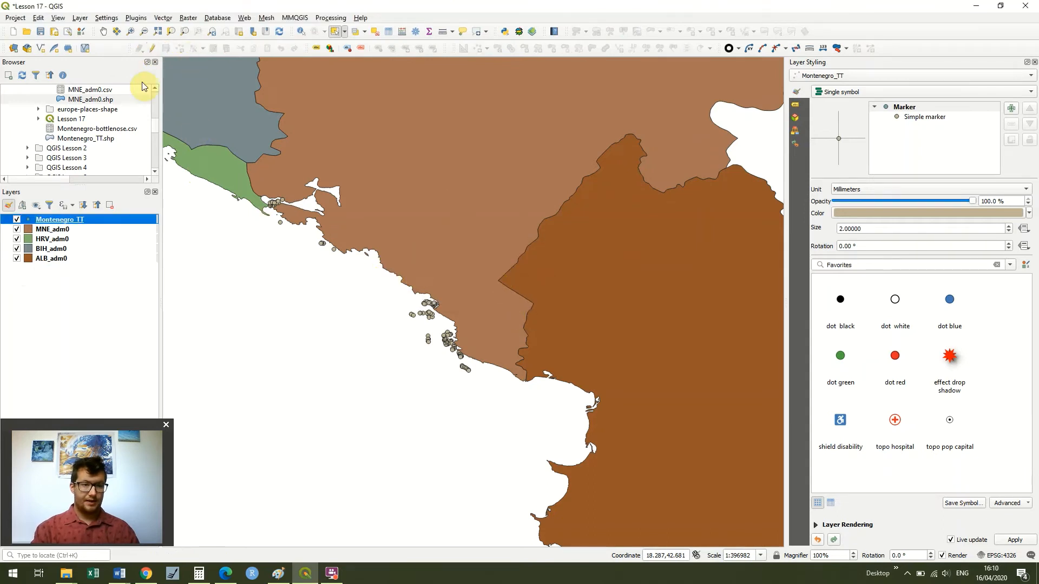
# - Zoom in to examine the remaining sighting points along the Montenegro coast, then zoom back out
pyautogui.click(131, 34)
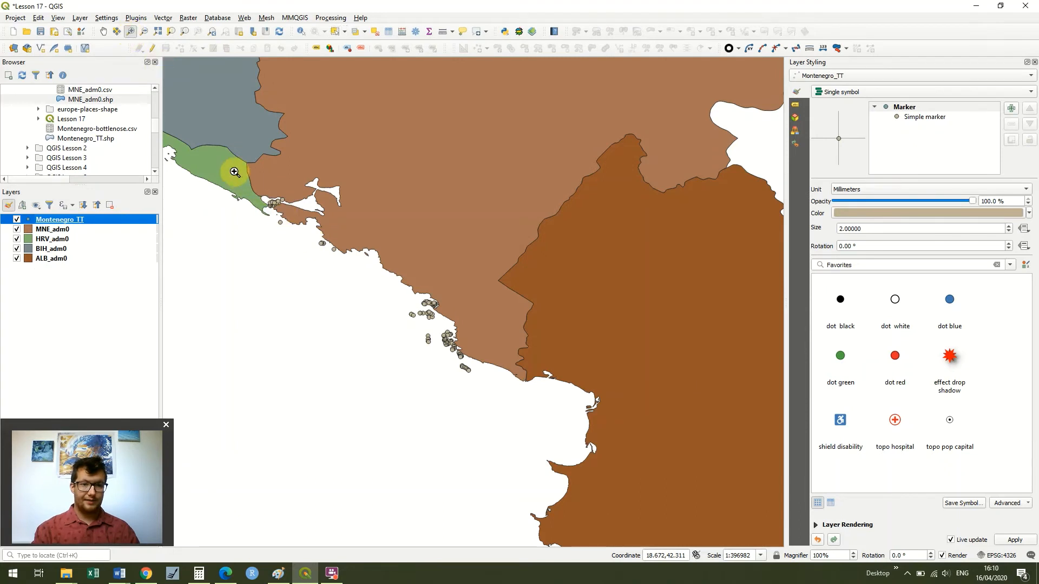
pyautogui.moveTo(233, 170); pyautogui.dragTo(390, 276)
pyautogui.moveTo(594, 428); pyautogui.dragTo(512, 402)
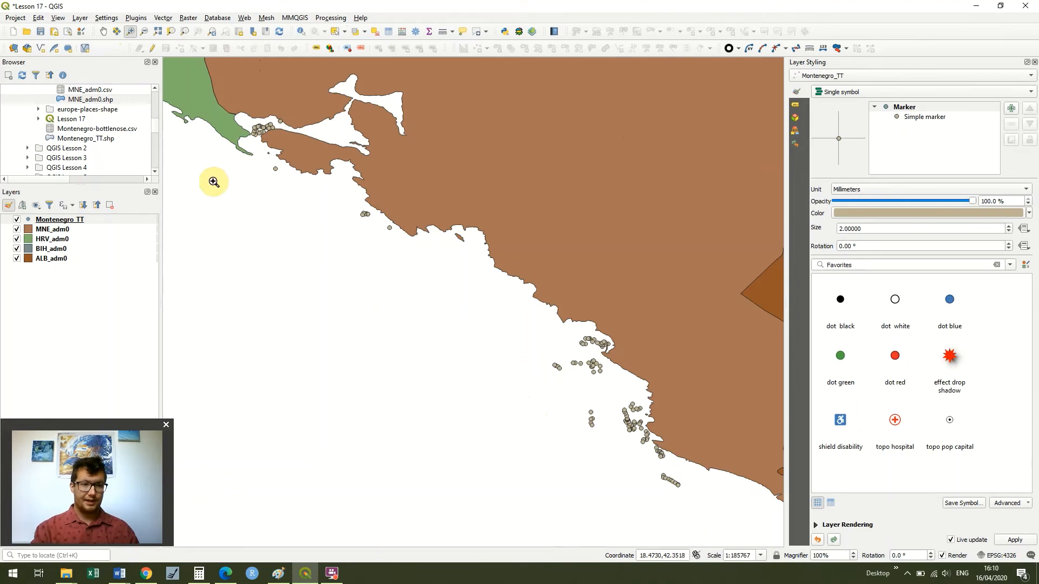
pyautogui.click(144, 31)
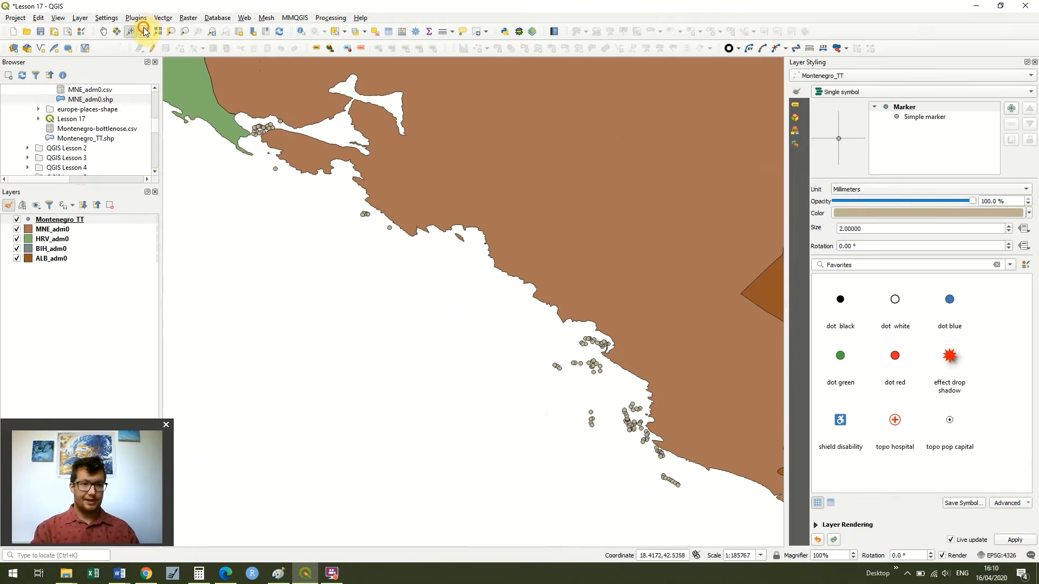
pyautogui.moveTo(418, 250); pyautogui.dragTo(679, 440)
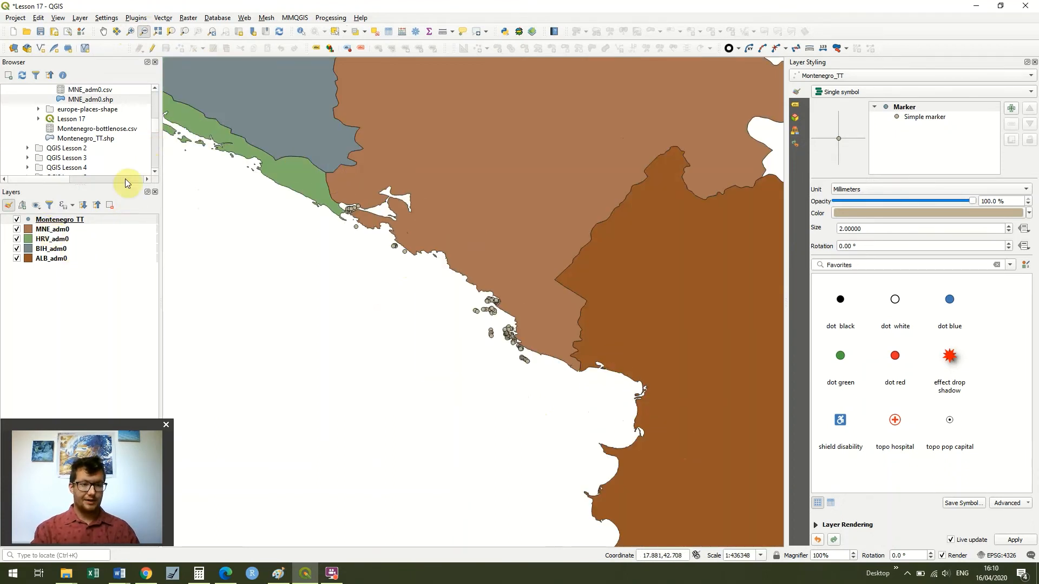
pyautogui.click(80, 18)
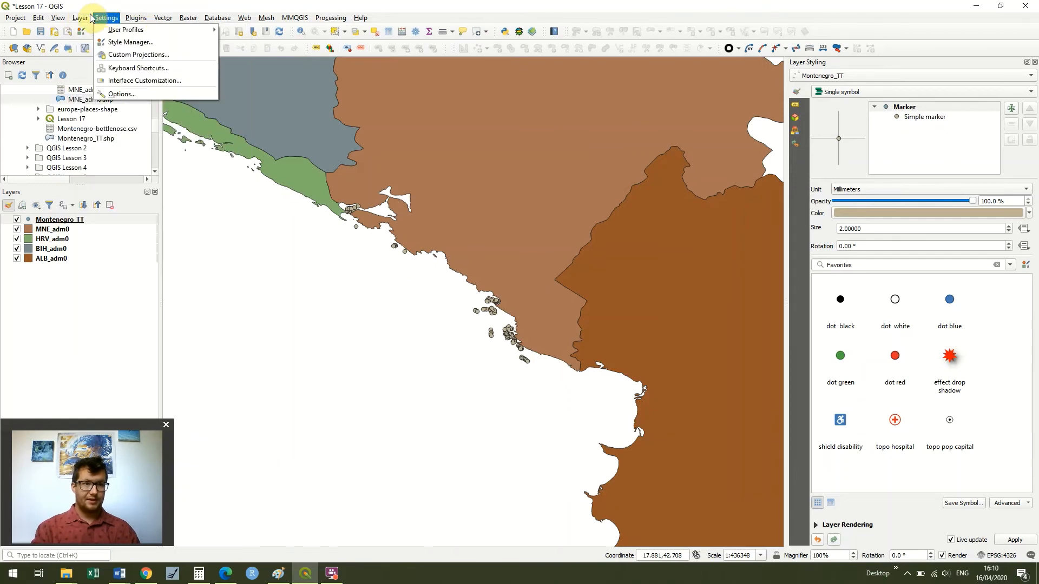
pyautogui.click(81, 19)
# - Open Merge Vector Layers and choose ALB_adm0, BIH_adm0, HRV_adm0 and MNE_adm0 as the input layers
pyautogui.click(163, 18)
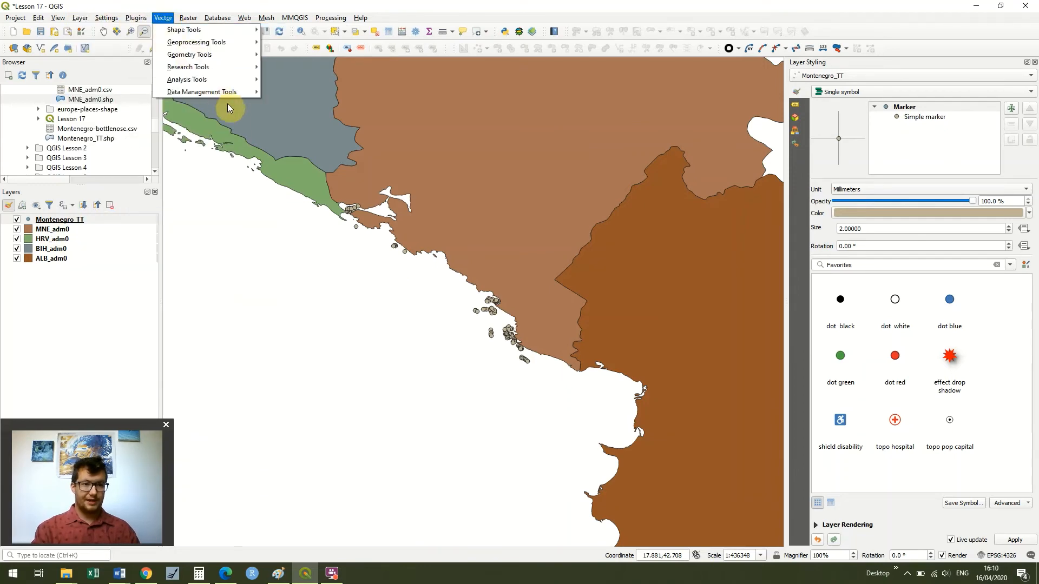
pyautogui.moveTo(228, 99)
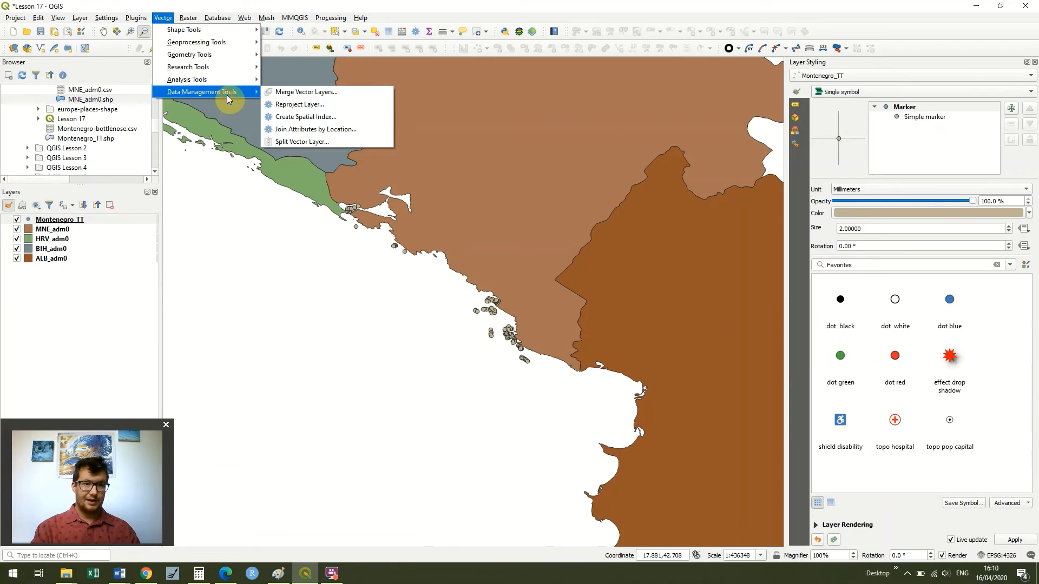
pyautogui.click(298, 93)
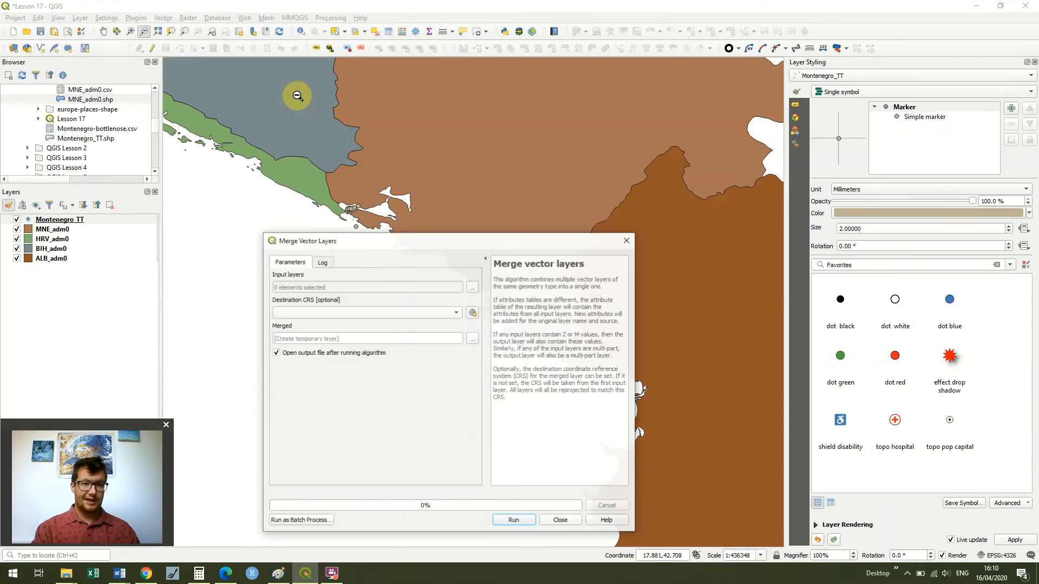
pyautogui.click(473, 288)
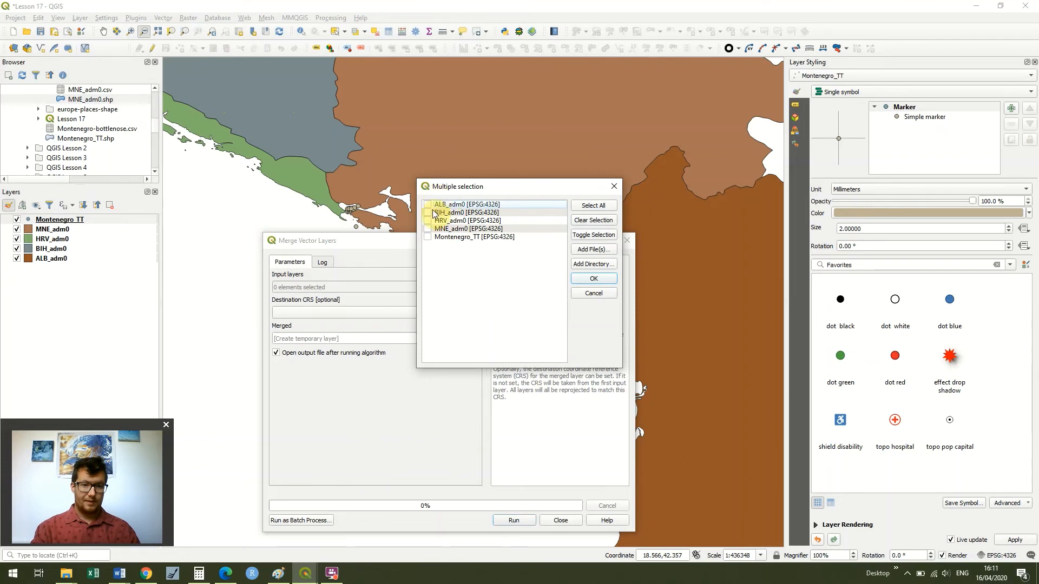
pyautogui.click(432, 211)
pyautogui.click(428, 205)
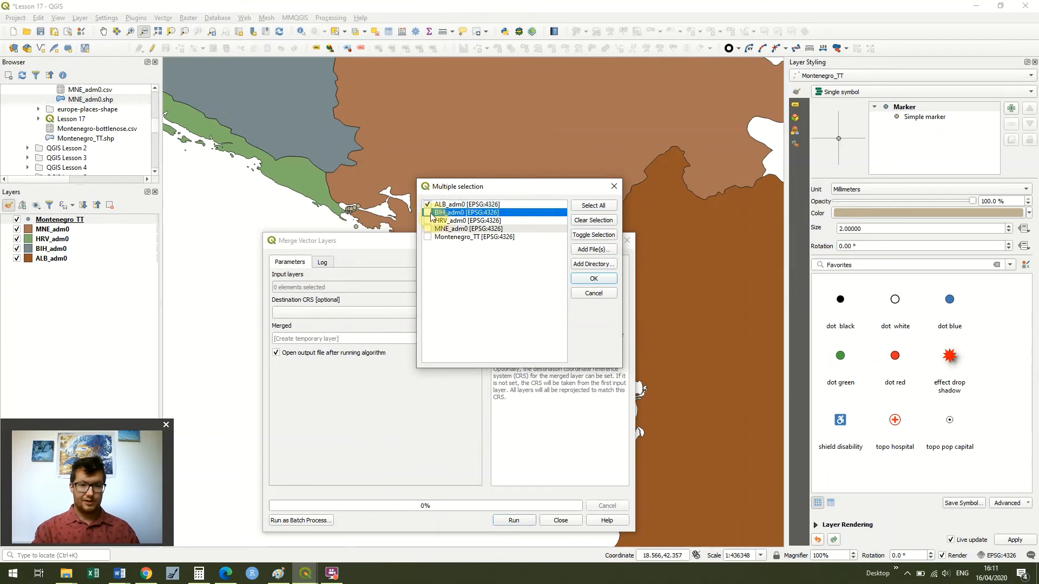
pyautogui.click(429, 213)
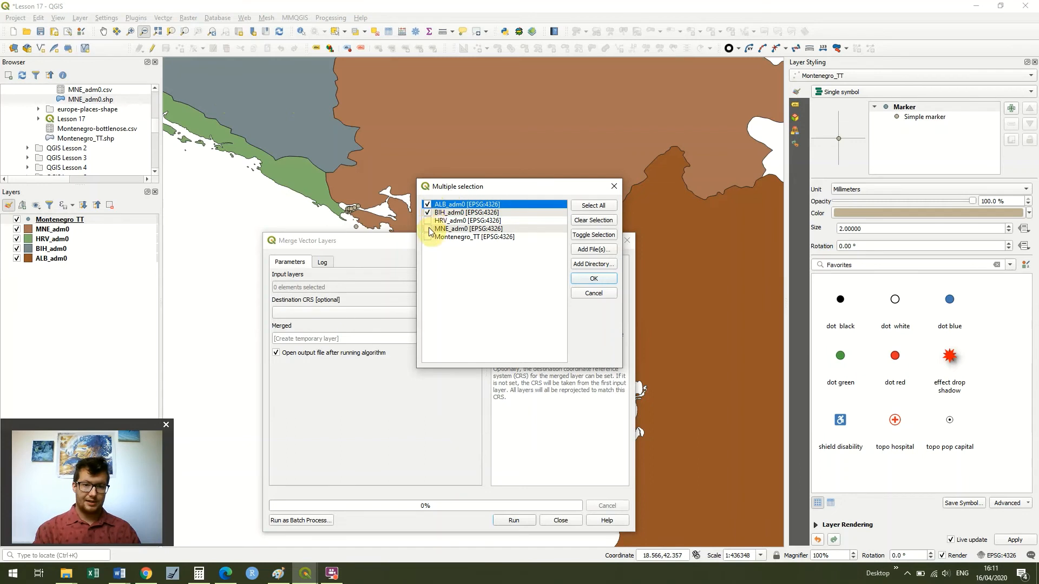
pyautogui.click(603, 279)
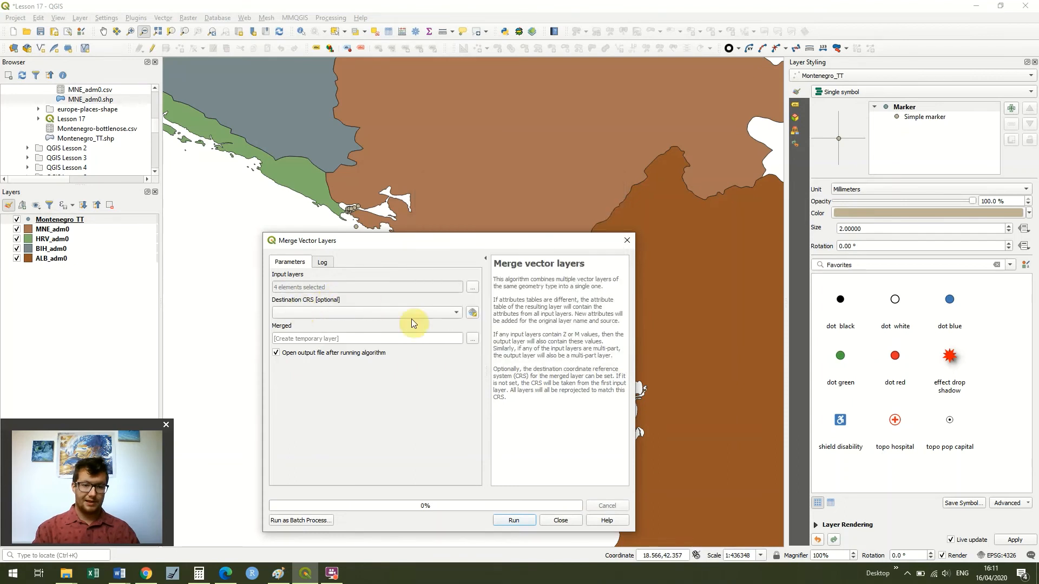
# - Run the merge with its output saved as Eastern_Adriatic.shp in the Countries folder, overwriting the existing file, then close the dialog
pyautogui.click(475, 339)
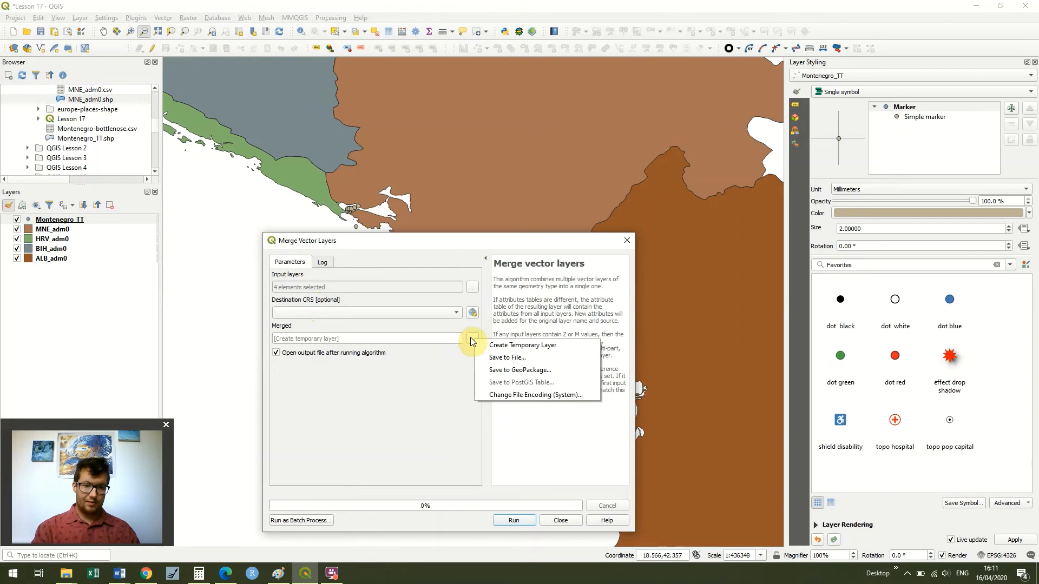
pyautogui.click(471, 340)
pyautogui.click(471, 339)
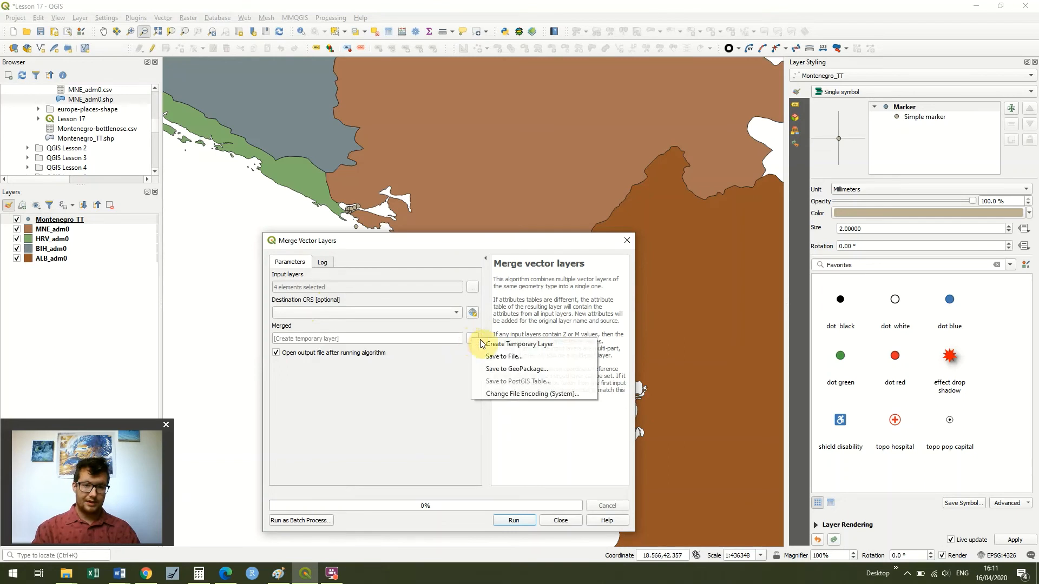
pyautogui.click(504, 357)
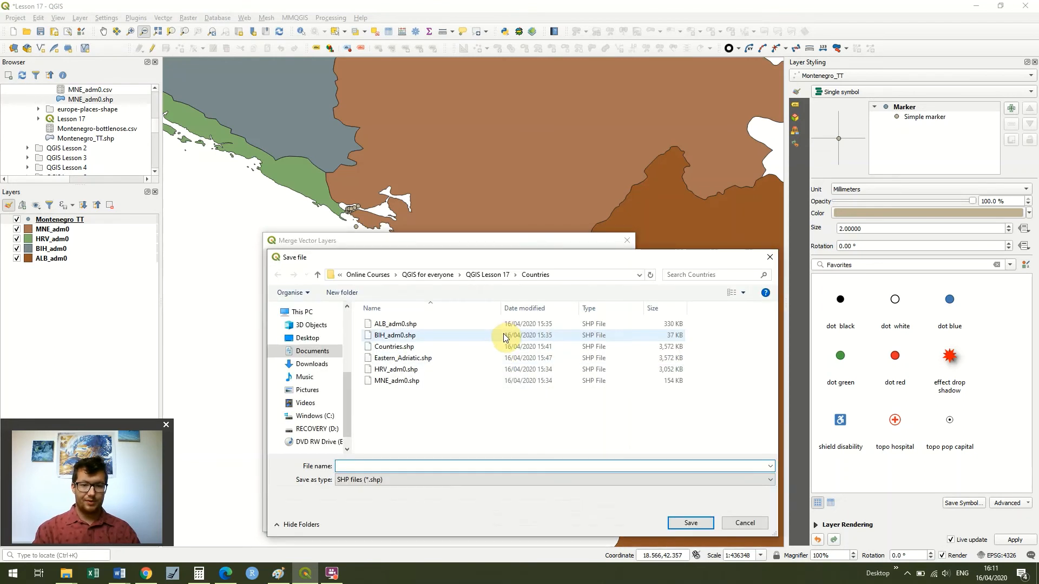
pyautogui.click(458, 359)
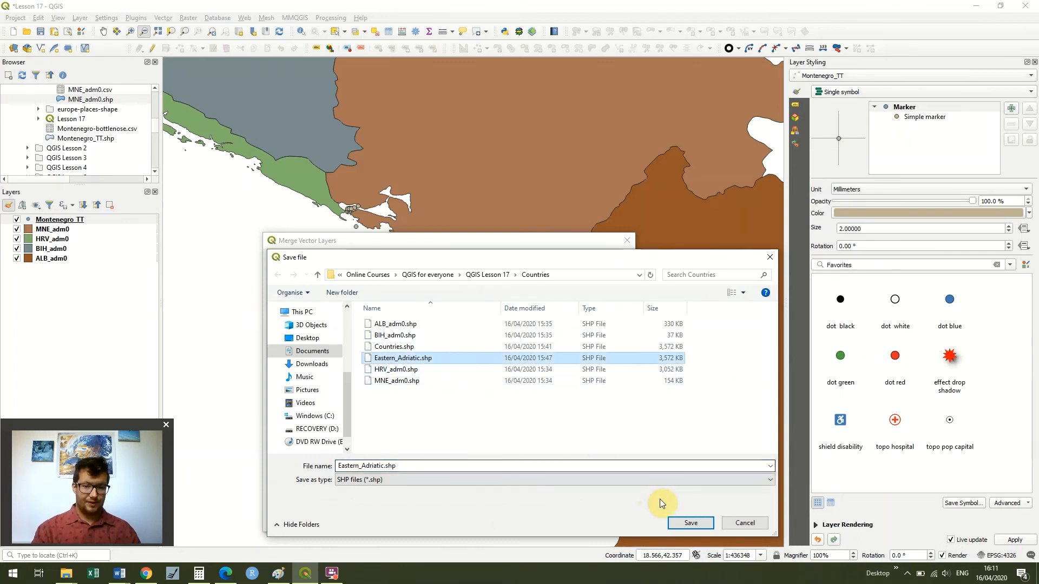
pyautogui.click(691, 523)
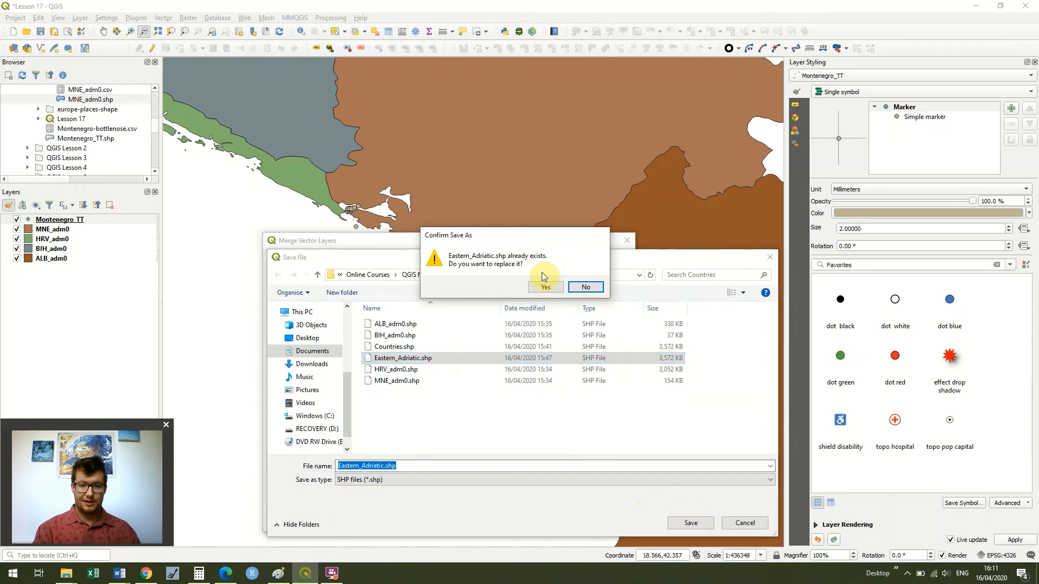
pyautogui.click(545, 286)
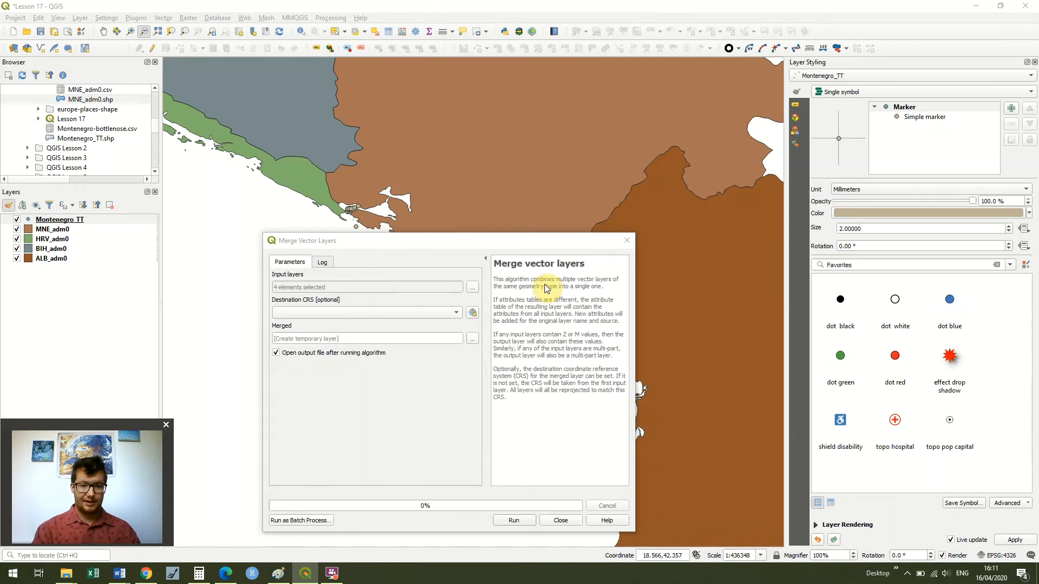
pyautogui.click(515, 521)
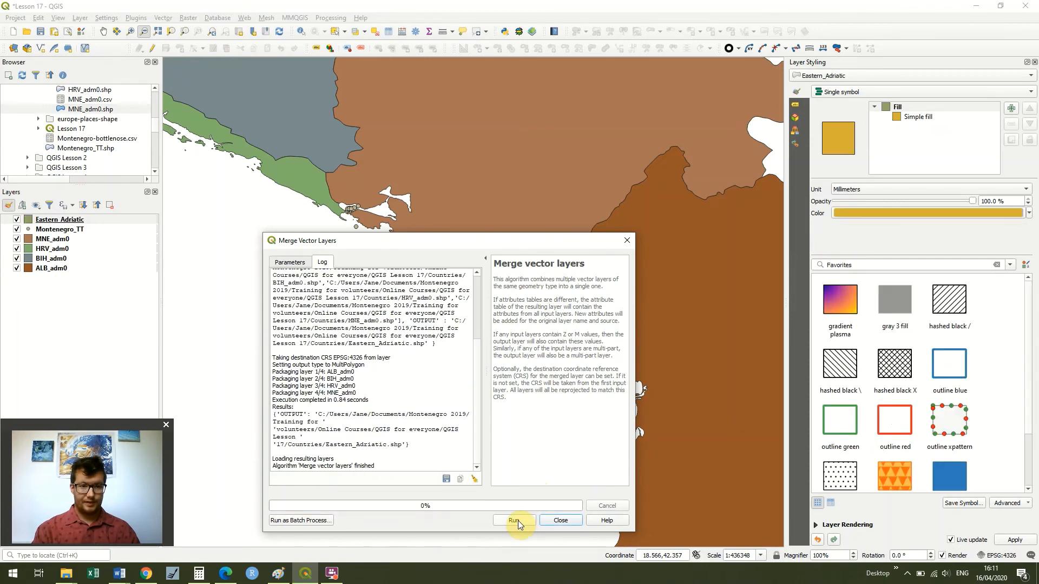
pyautogui.click(629, 241)
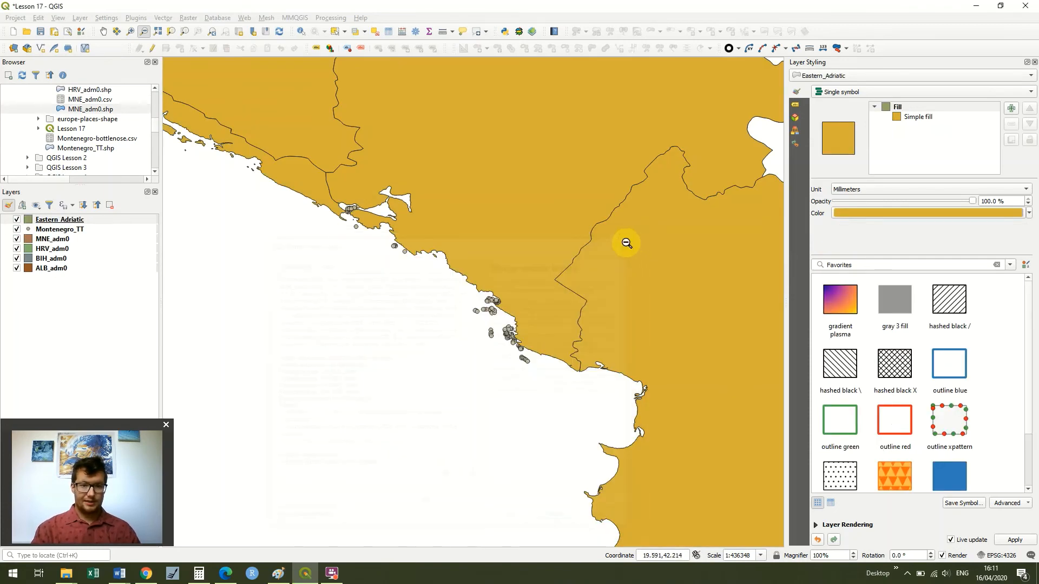
# - Remove the four country layers MNE_adm0, HRV_adm0, BIH_adm0 and ALB_adm0 from the project
pyautogui.click(61, 239)
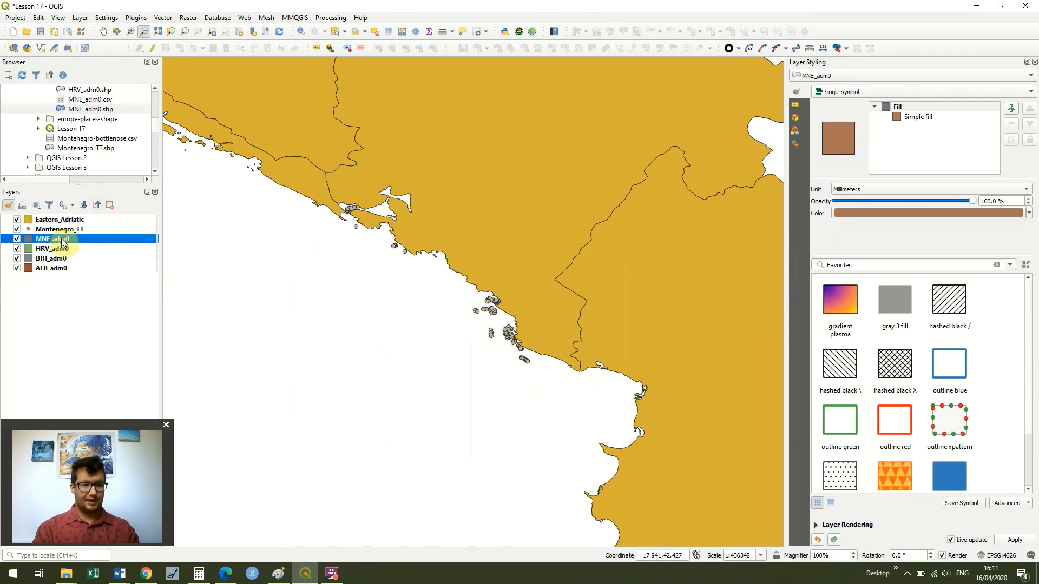
pyautogui.keyDown('shift'); pyautogui.click(62, 269); pyautogui.keyUp('shift')
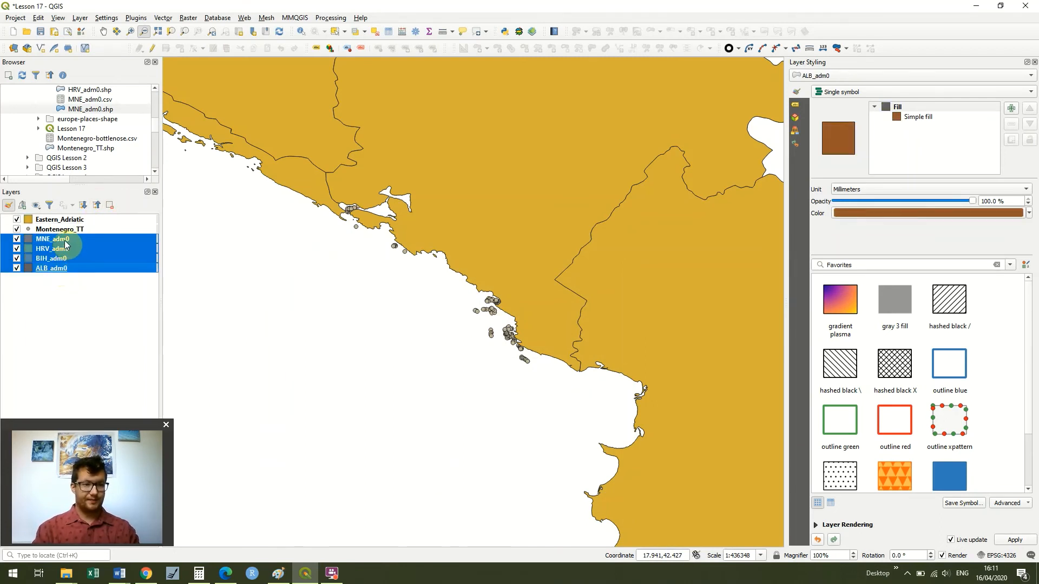
pyautogui.rightClick(64, 240)
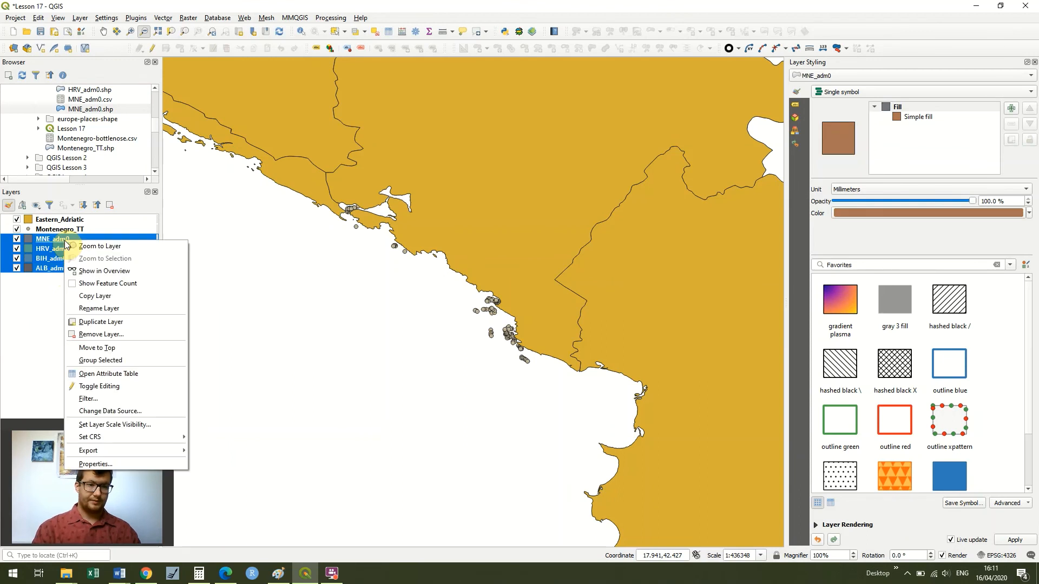
pyautogui.click(125, 335)
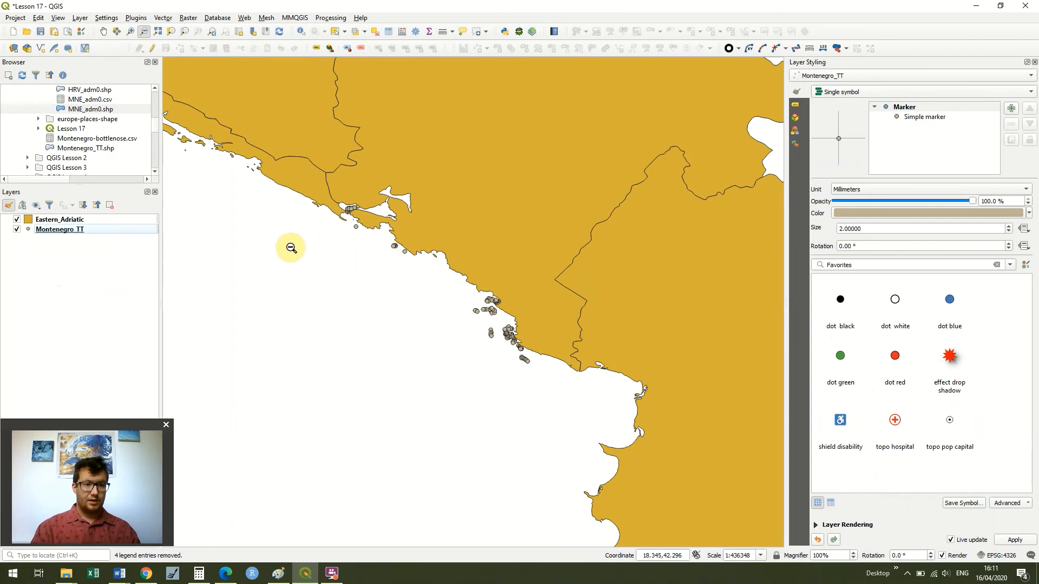
# - Style the Eastern_Adriatic layer with the simple green fill symbol
pyautogui.click(83, 218)
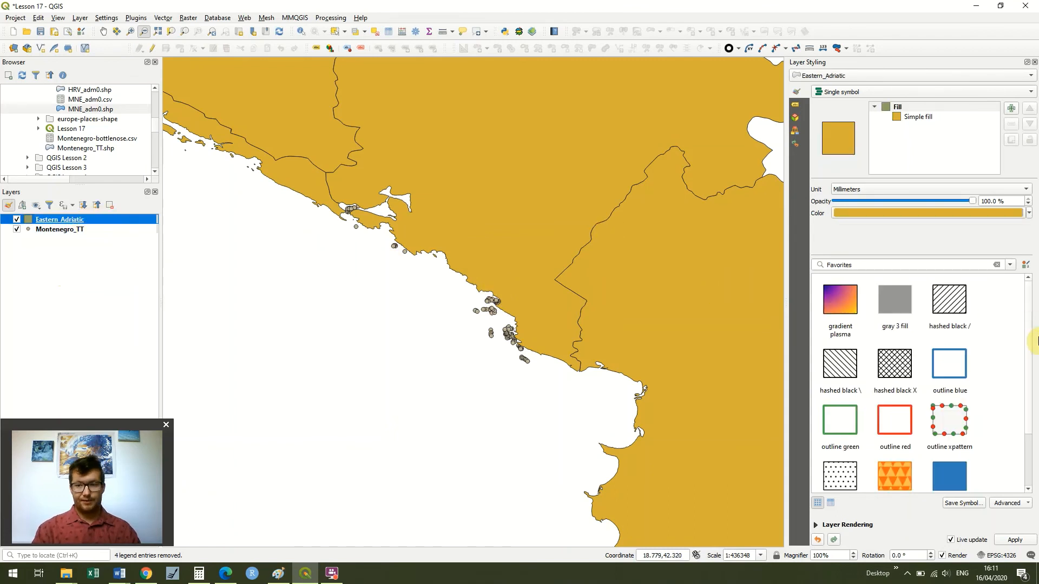
pyautogui.scroll(-2, 1028, 349)
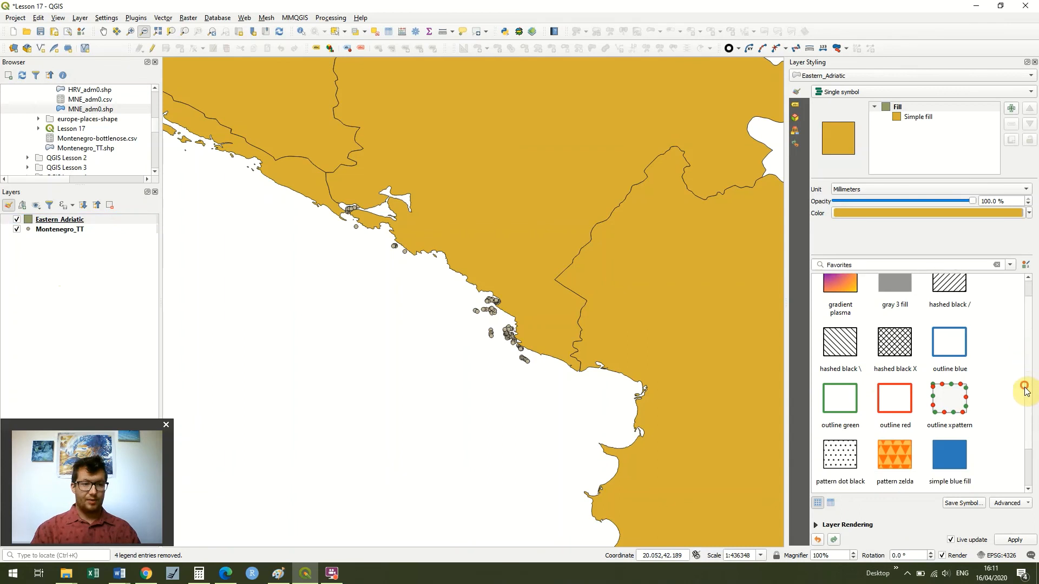
pyautogui.click(836, 479)
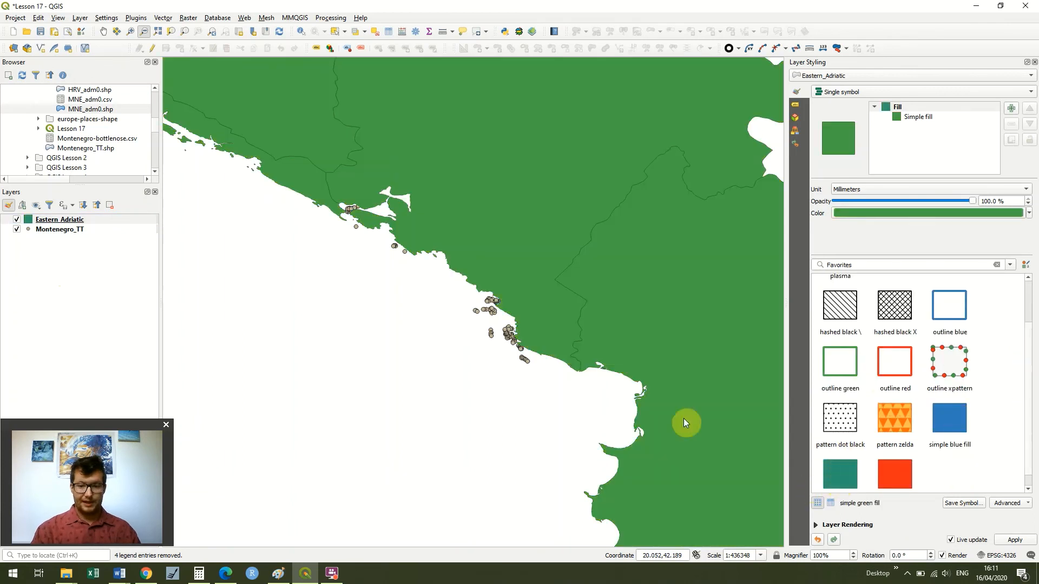